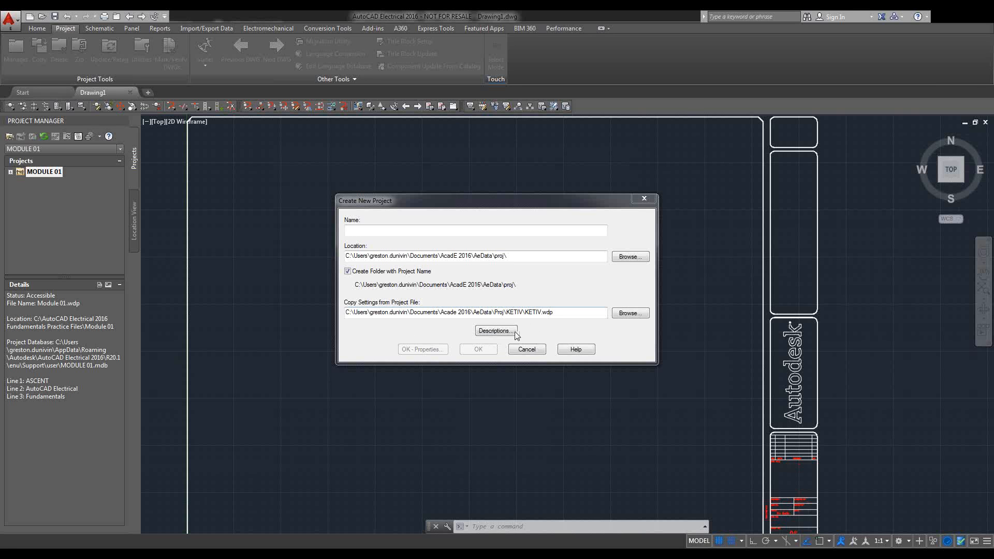
Clear the project file that settings are copied from and set the new project's location to My Documents
{"action": "left_click", "coordinate": [571, 313]}
{"action": "left_click_drag", "start_coordinate": [571, 313], "coordinate": [219, 277]}
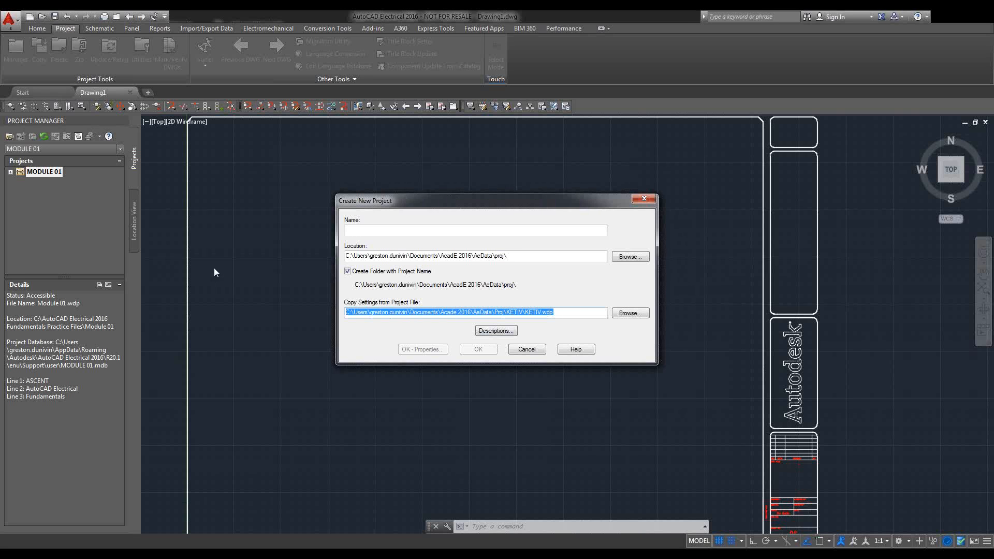
{"action": "key", "text": "Delete"}
{"action": "left_click", "coordinate": [383, 231]}
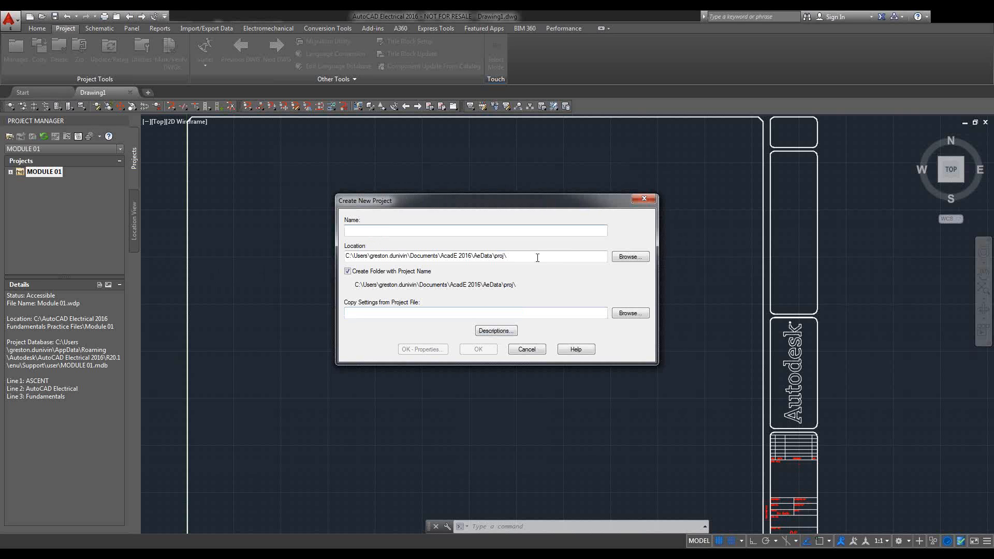
{"action": "left_click", "coordinate": [627, 259]}
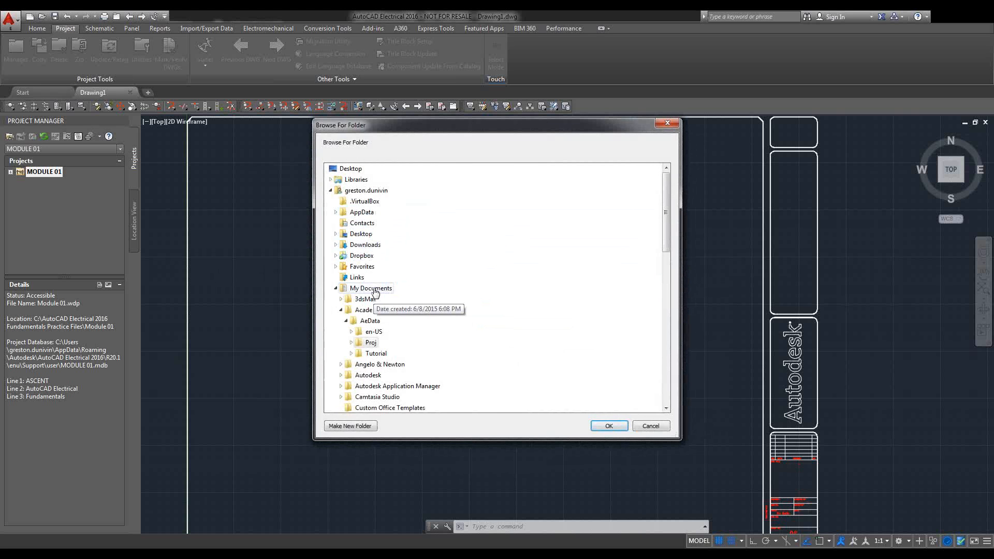
{"action": "left_click", "coordinate": [375, 290]}
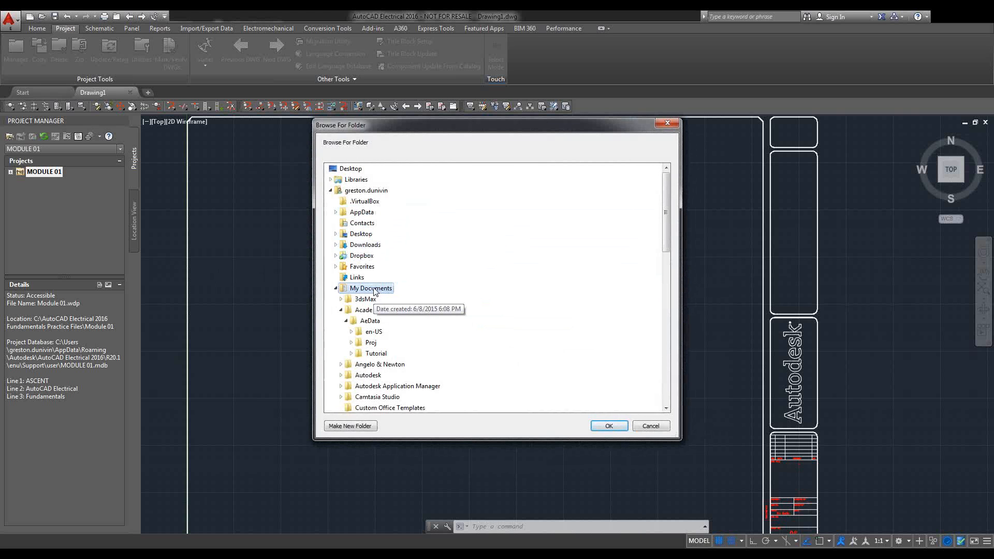
{"action": "left_click", "coordinate": [595, 426]}
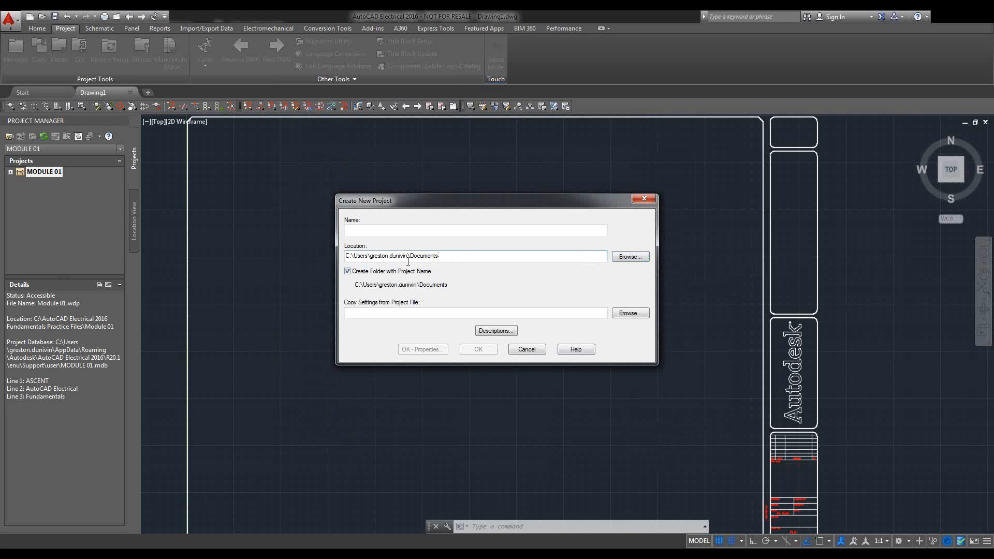
Name the new project KETIV and create it, continuing to its project properties
{"action": "left_click", "coordinate": [370, 230]}
{"action": "type", "text": "K"}
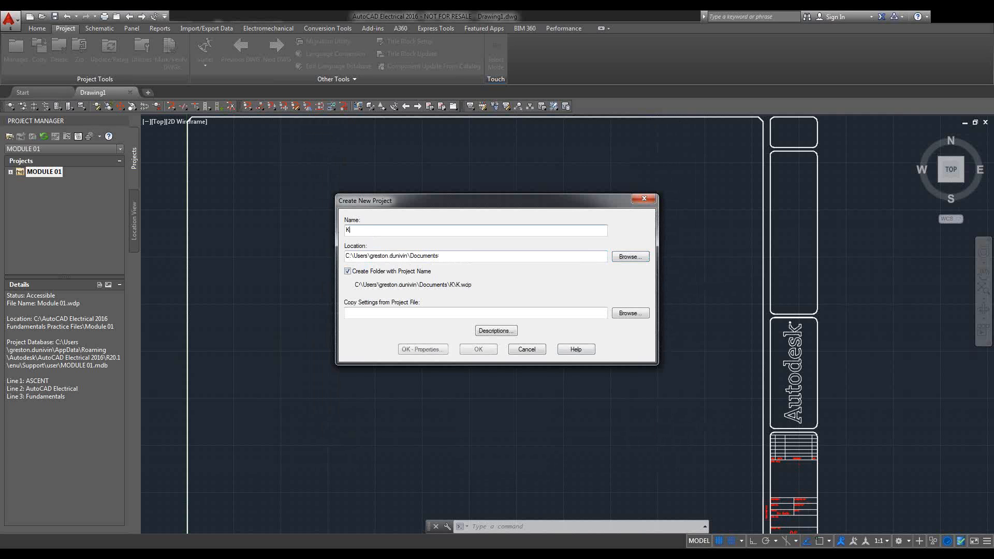
{"action": "type", "text": "ETIV"}
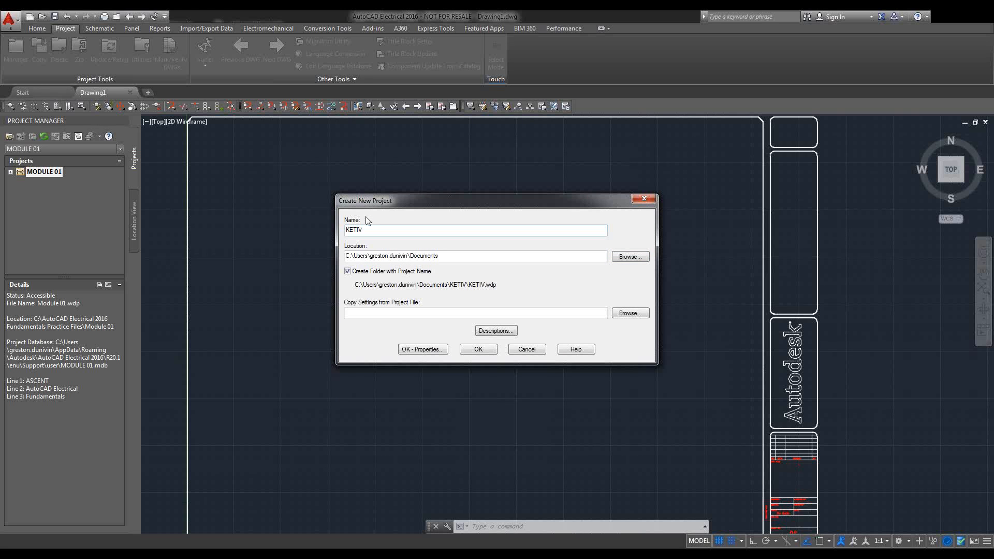
{"action": "left_click", "coordinate": [423, 351]}
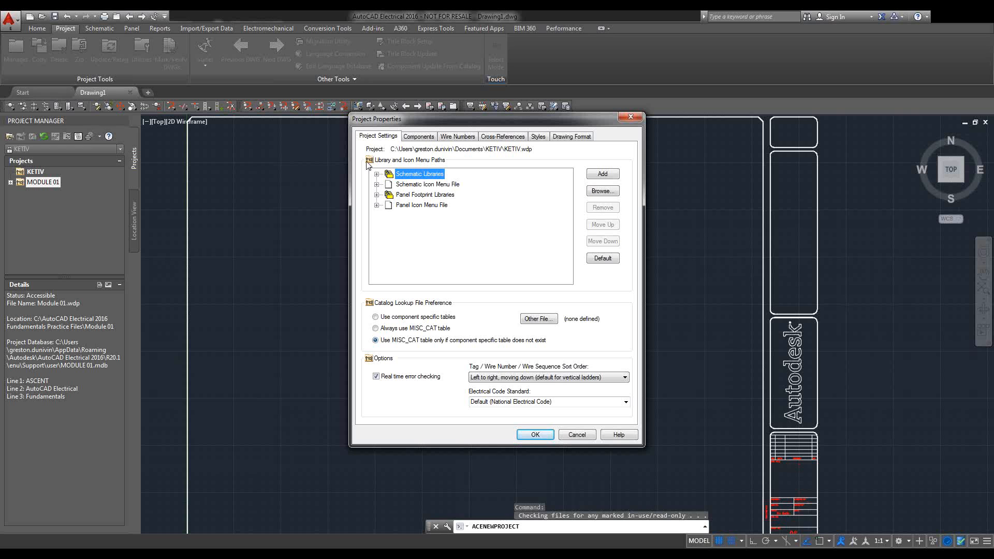
Examine the project's schematic and panel library paths, component tag settings and wire number settings
{"action": "left_click", "coordinate": [412, 137]}
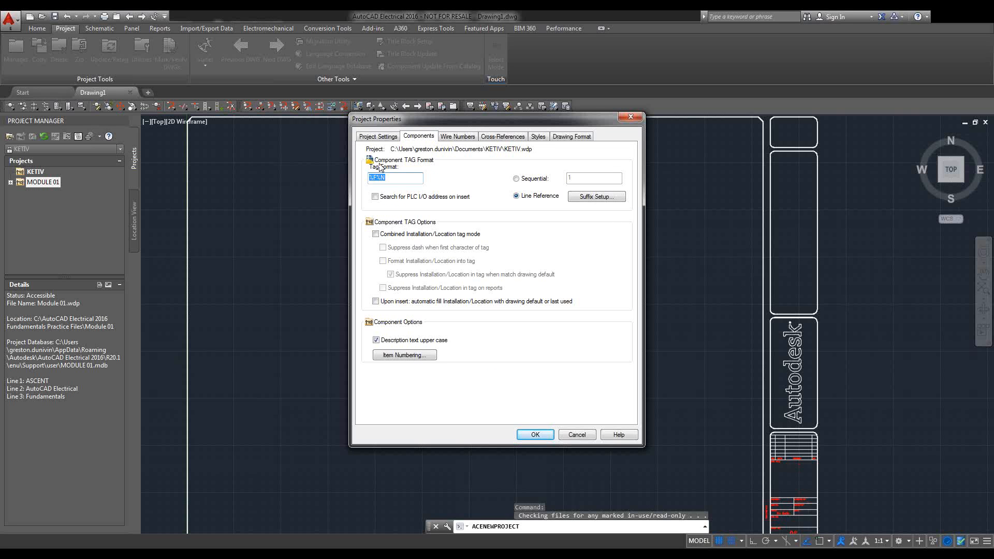
{"action": "left_click", "coordinate": [384, 138]}
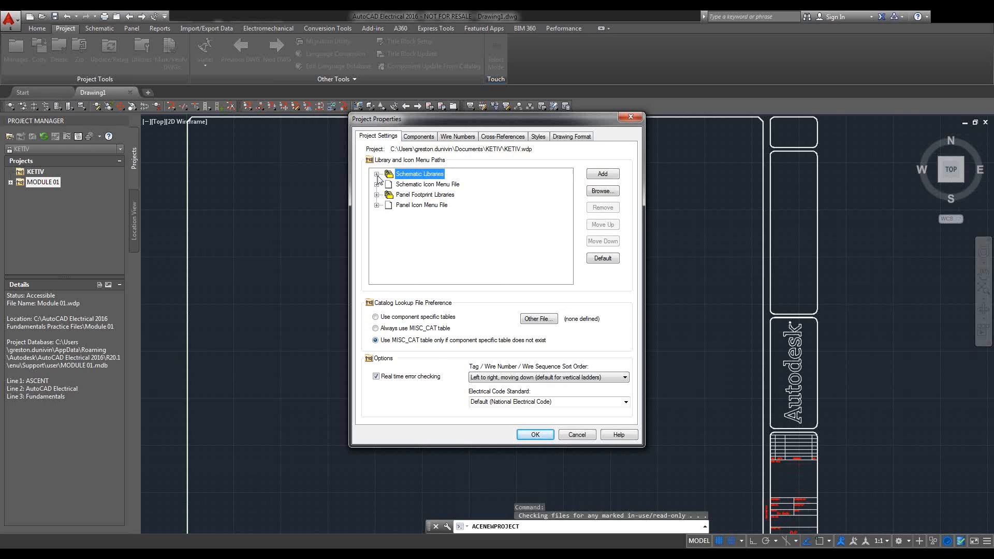
{"action": "left_click", "coordinate": [377, 174]}
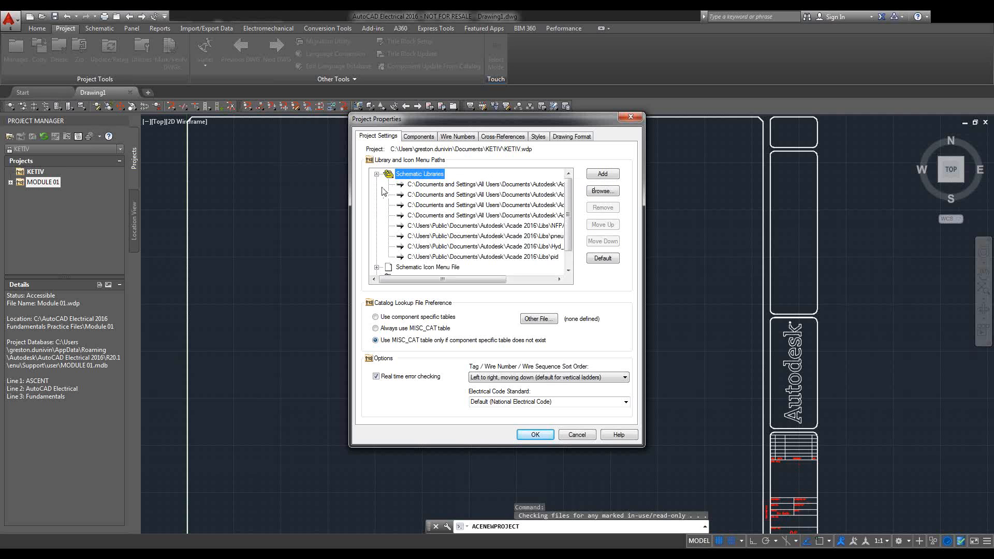
{"action": "left_click_drag", "start_coordinate": [567, 196], "coordinate": [566, 216]}
{"action": "left_click", "coordinate": [377, 257]}
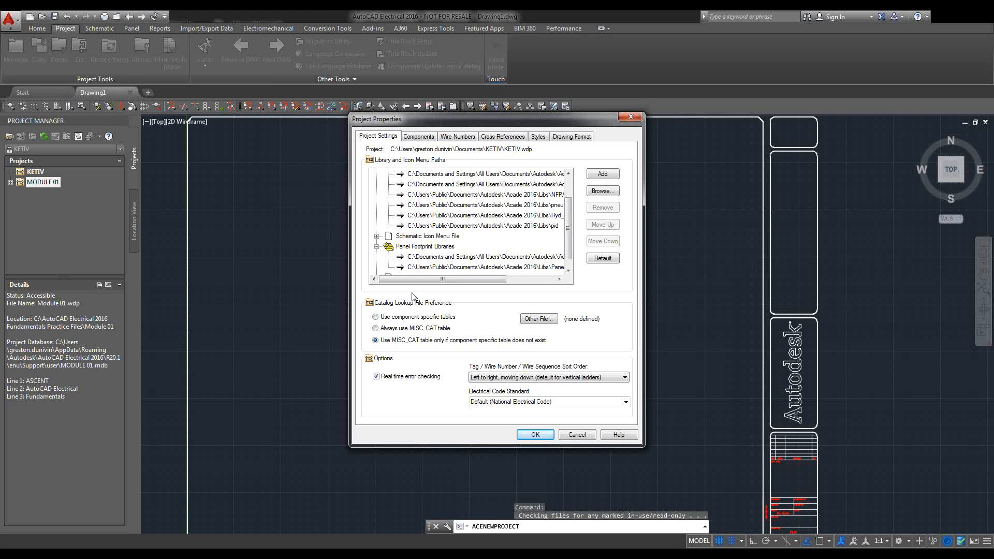
{"action": "left_click", "coordinate": [416, 136]}
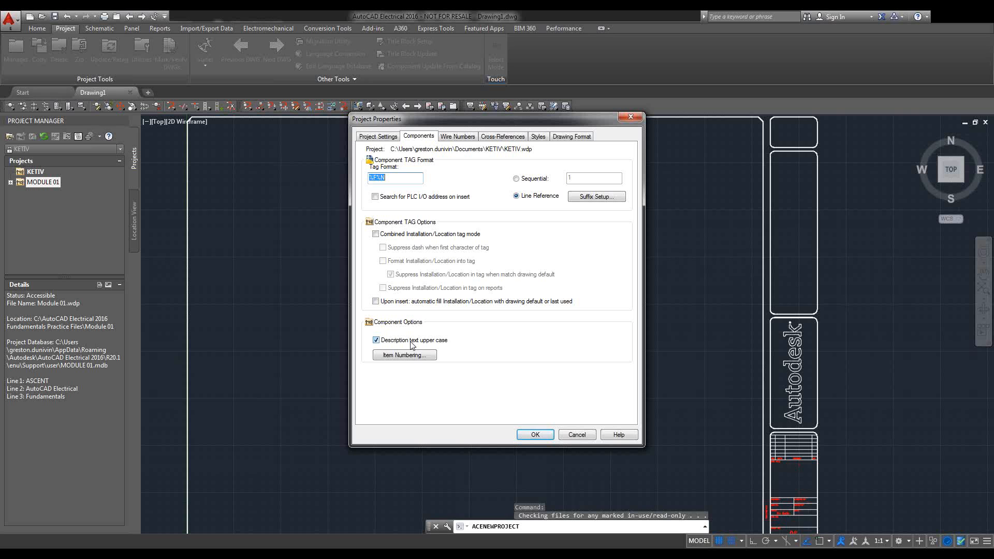
{"action": "left_click", "coordinate": [458, 137]}
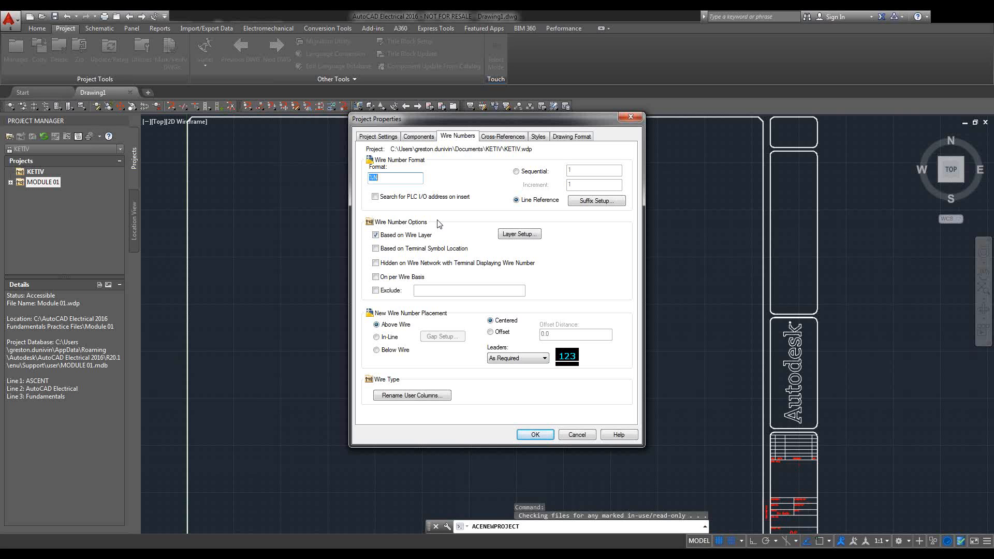
Set the project's default ladder spacing to 1 and ladder width to 9 in the drawing format settings
{"action": "left_click", "coordinate": [566, 138]}
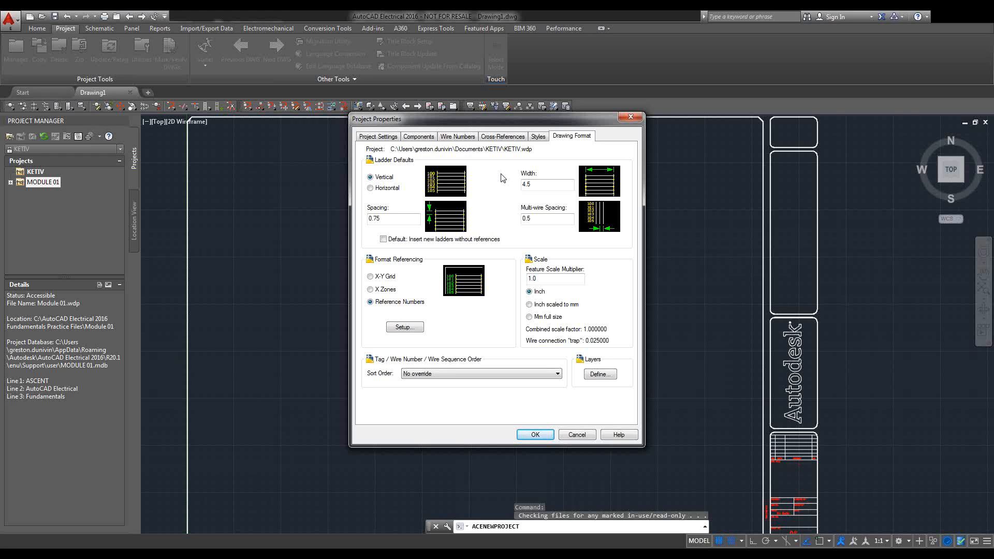
{"action": "left_click_drag", "start_coordinate": [400, 218], "coordinate": [365, 221]}
{"action": "type", "text": "1"}
{"action": "double_click", "coordinate": [531, 183]}
{"action": "type", "text": "9"}
{"action": "left_click", "coordinate": [542, 219]}
Try the X-Y Grid and X Zones referencing formats, choose Reference Numbers, and accept the project properties
{"action": "left_click", "coordinate": [381, 278]}
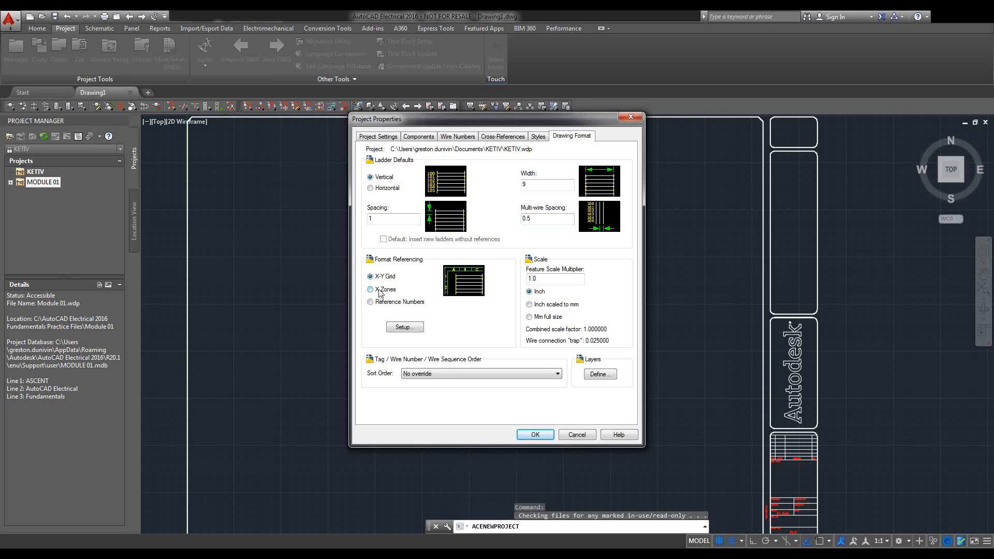
{"action": "left_click", "coordinate": [382, 291]}
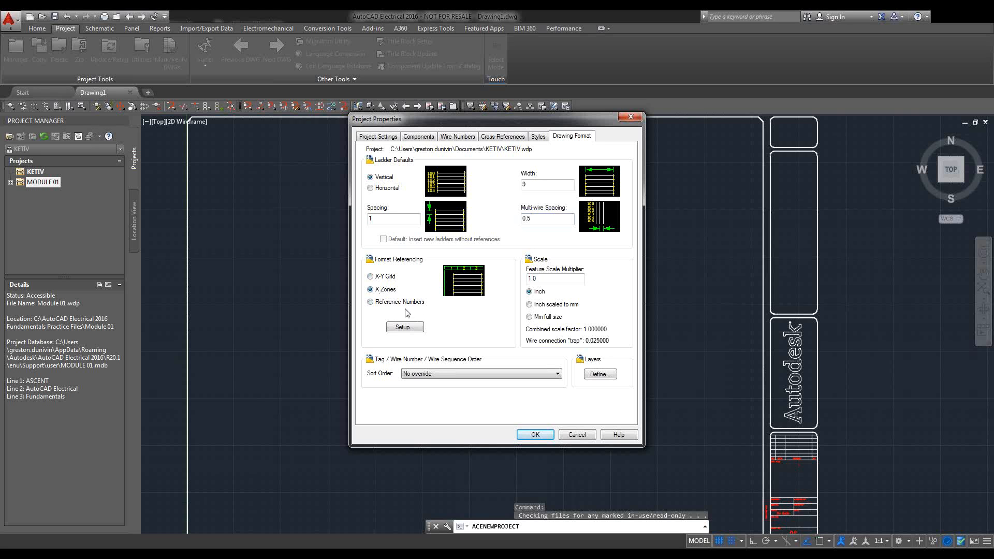
{"action": "left_click", "coordinate": [401, 306]}
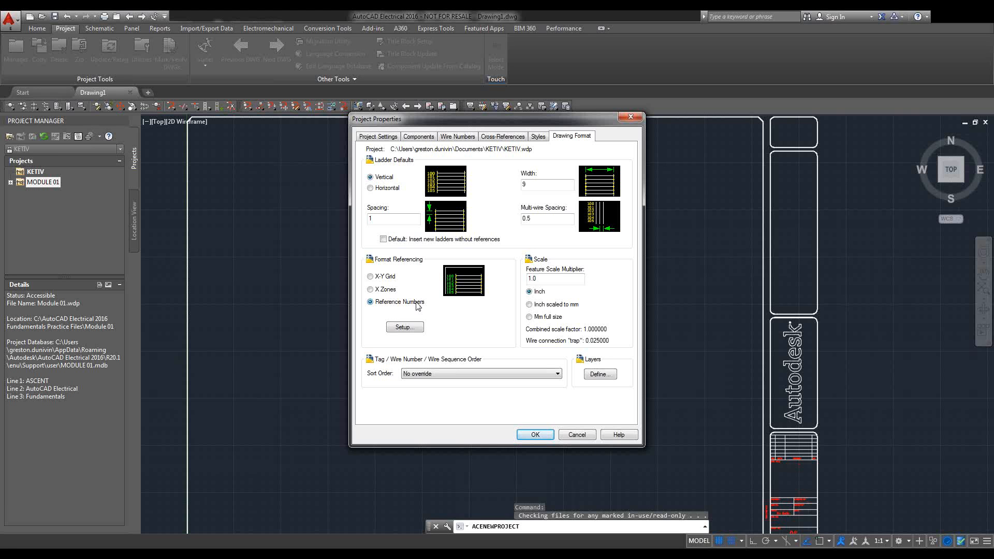
{"action": "left_click", "coordinate": [533, 434]}
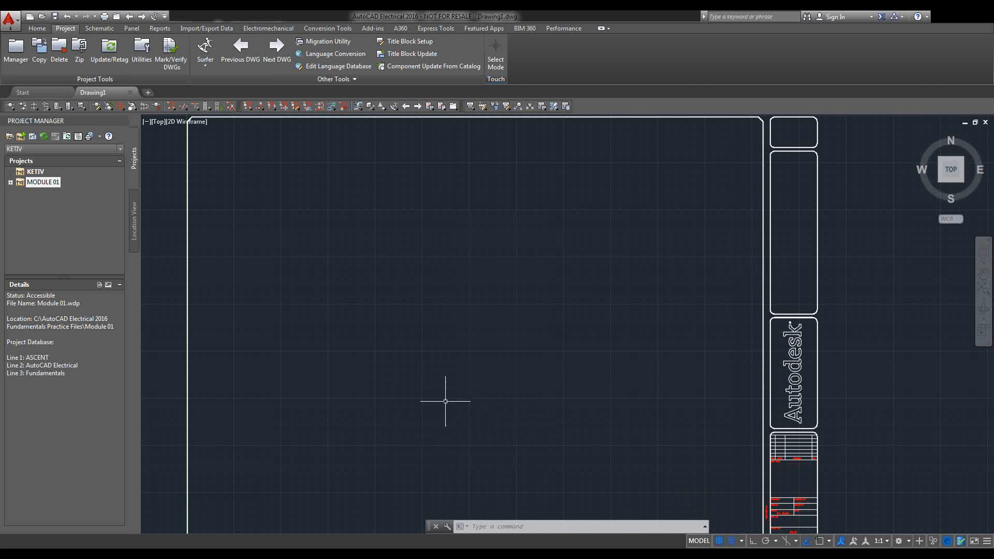
Start a new drawing in the KETIV project and name it Schematic
{"action": "left_click", "coordinate": [33, 171]}
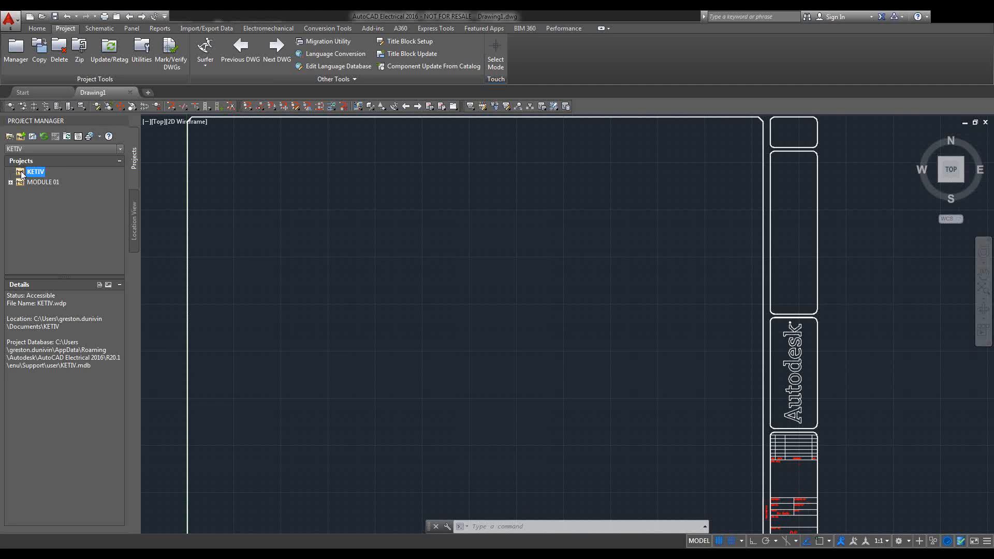
{"action": "right_click", "coordinate": [21, 175]}
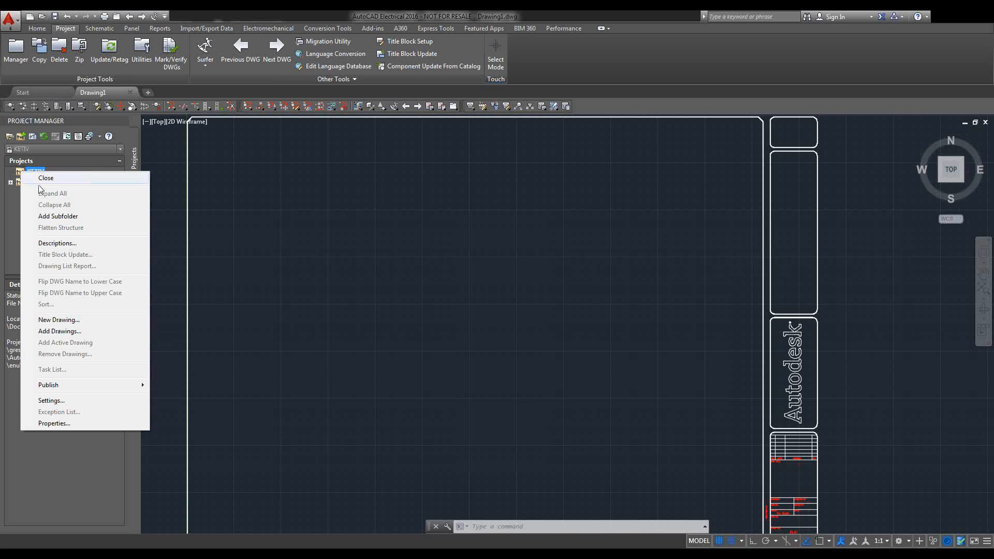
{"action": "left_click", "coordinate": [72, 321]}
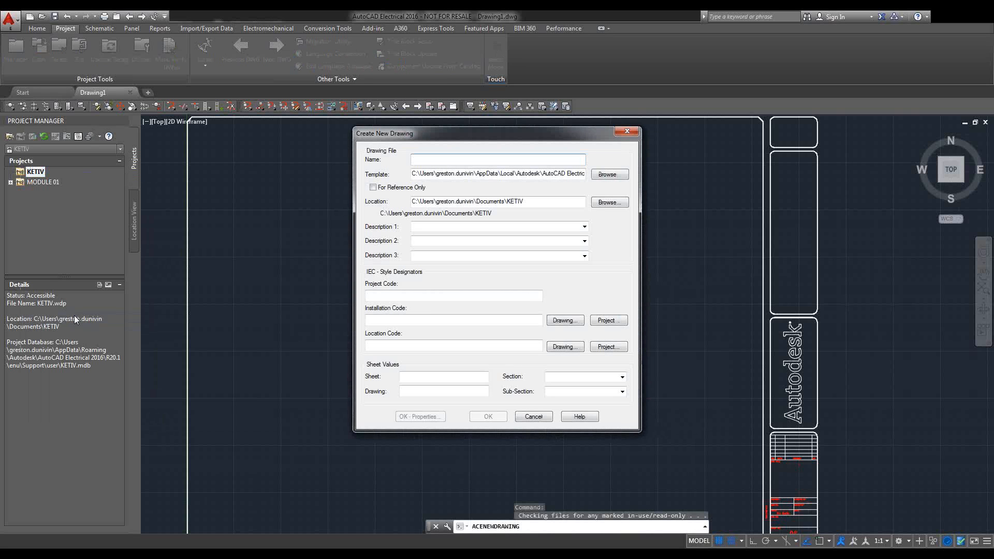
{"action": "type", "text": "sCHE"}
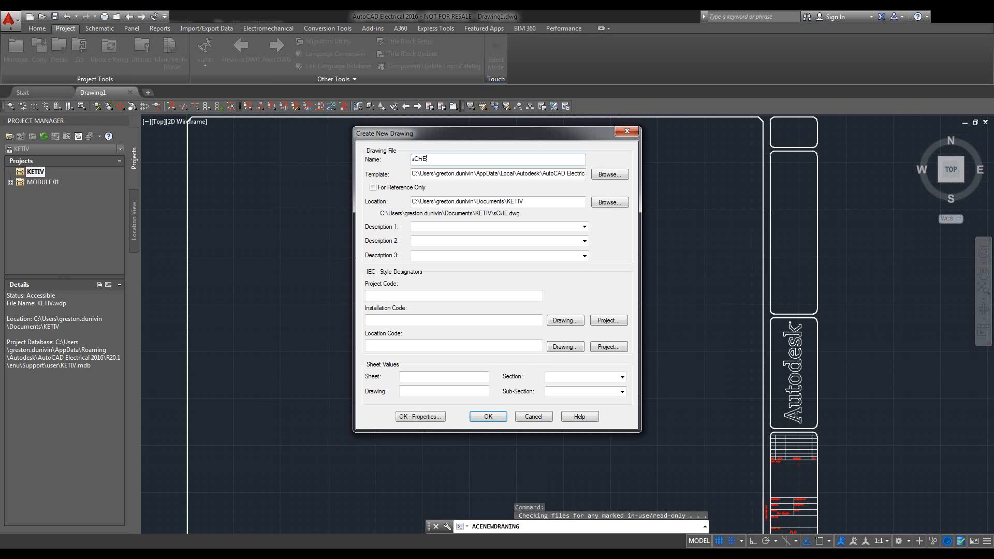
{"action": "key", "text": "BackSpace"}
{"action": "key", "text": "BackSpace"}
{"action": "key", "text": "BackSpace"}
{"action": "key", "text": "BackSpace"}
{"action": "type", "text": "S"}
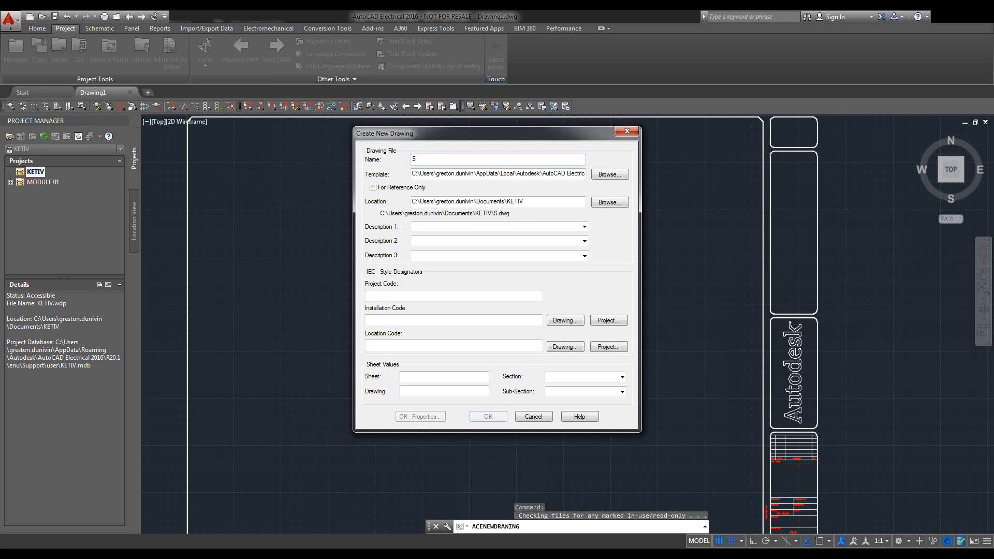
{"action": "type", "text": "chematic"}
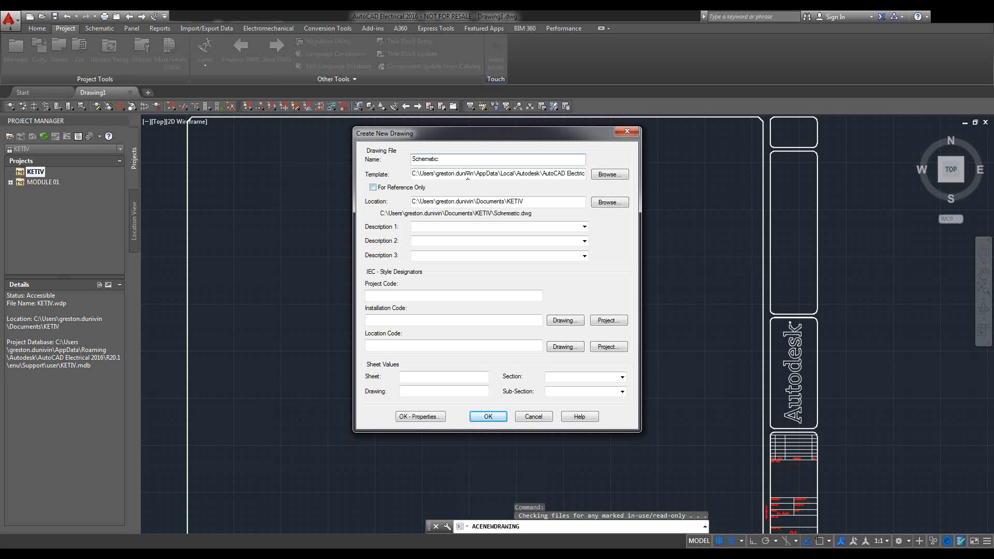
Check the template path and location, enter "Schematic Drawing" as Description 1, and create the drawing
{"action": "left_click_drag", "start_coordinate": [420, 172], "coordinate": [560, 182]}
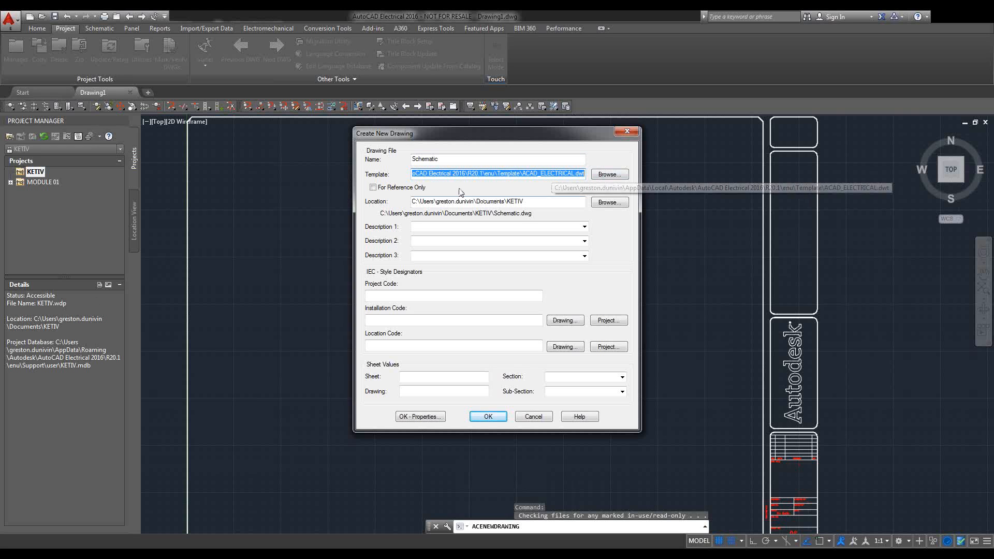
{"action": "left_click", "coordinate": [428, 203]}
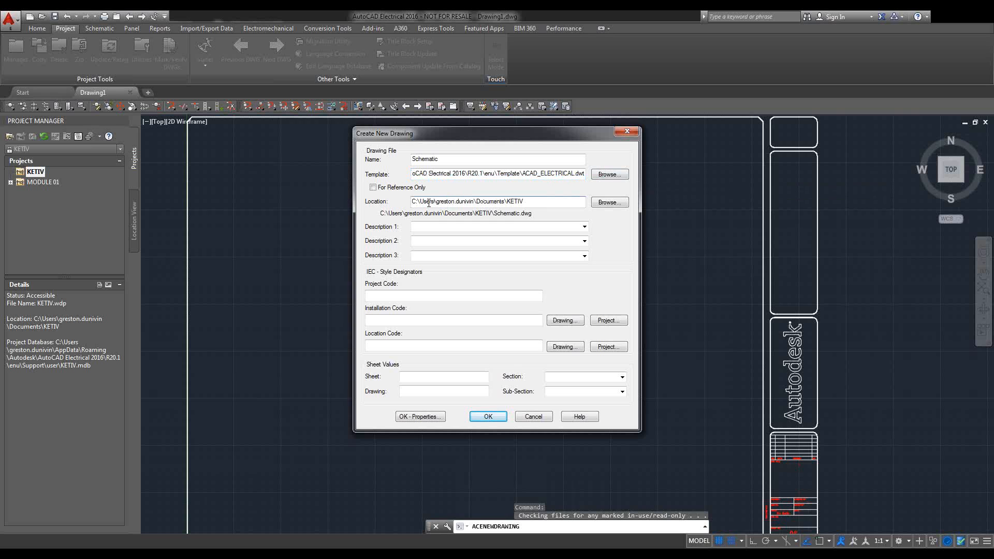
{"action": "left_click", "coordinate": [447, 227]}
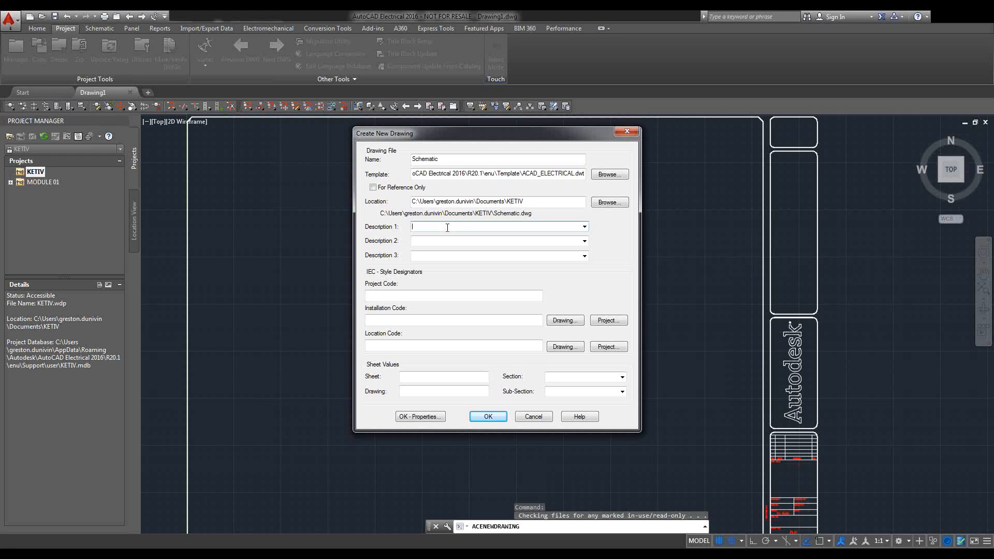
{"action": "type", "text": "Schematic Drawing"}
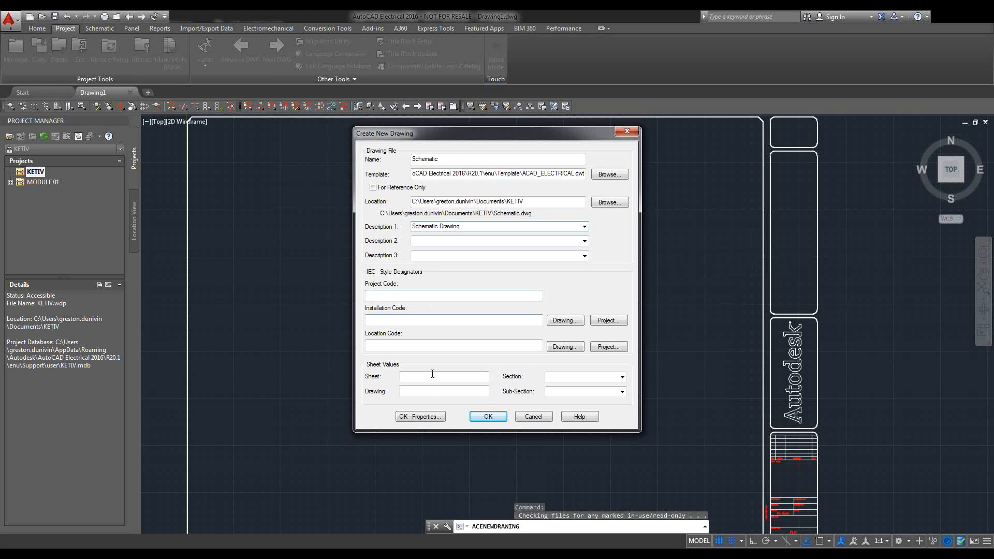
{"action": "left_click", "coordinate": [482, 415]}
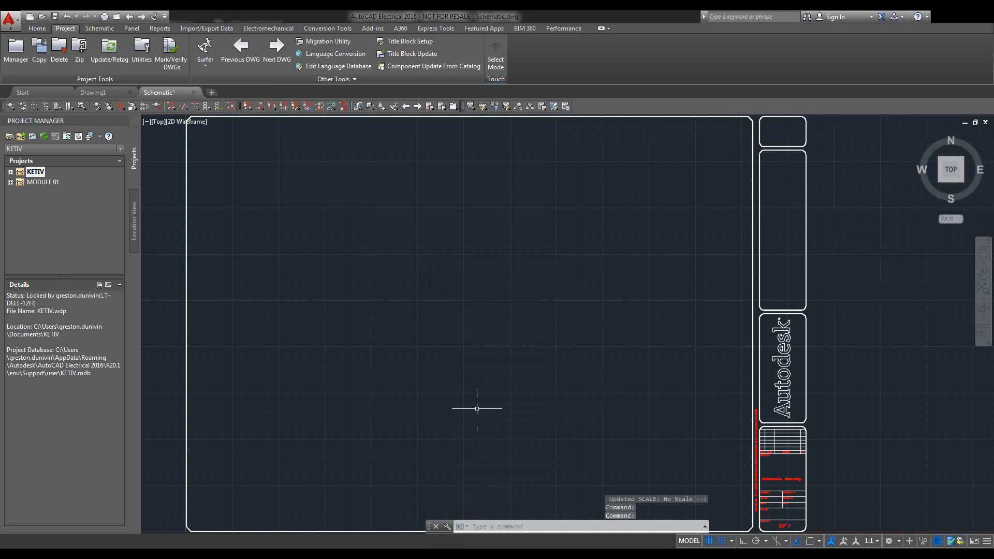
Expand the KETIV project in the project list and select its Schematic.dwg drawing
{"action": "left_click", "coordinate": [11, 173]}
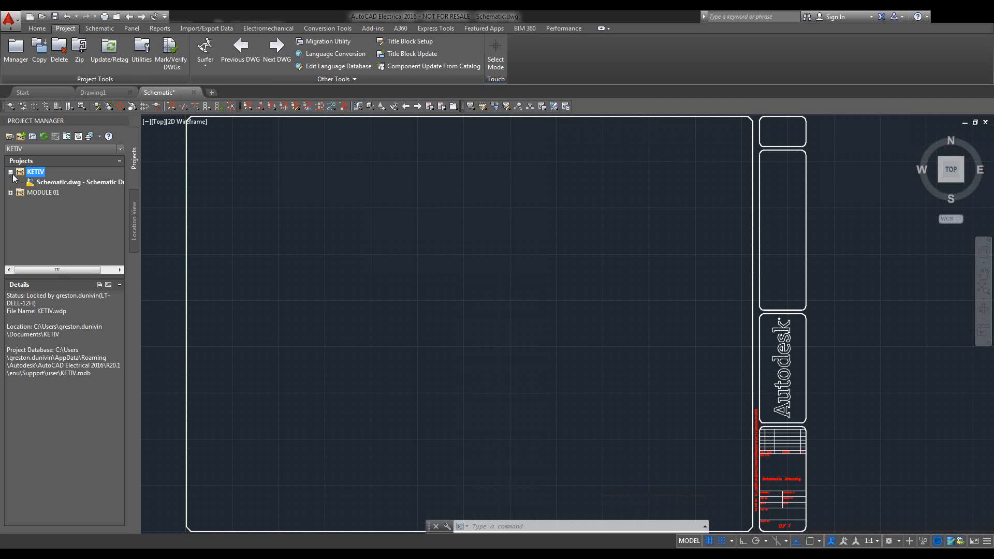
{"action": "left_click", "coordinate": [47, 182]}
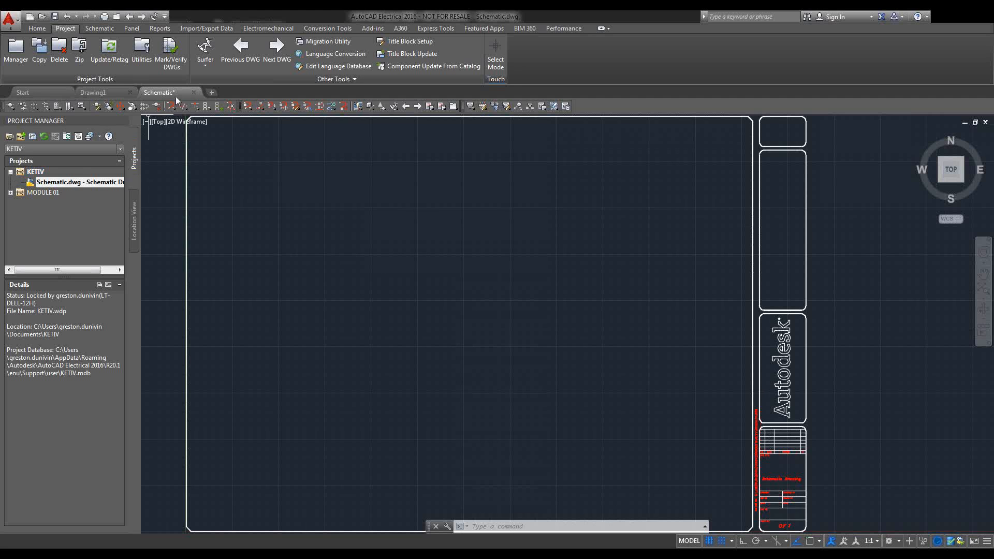
{"action": "mouse_move", "coordinate": [169, 96]}
Open the drawing properties of Schematic.dwg in the KETIV project
{"action": "right_click", "coordinate": [83, 181]}
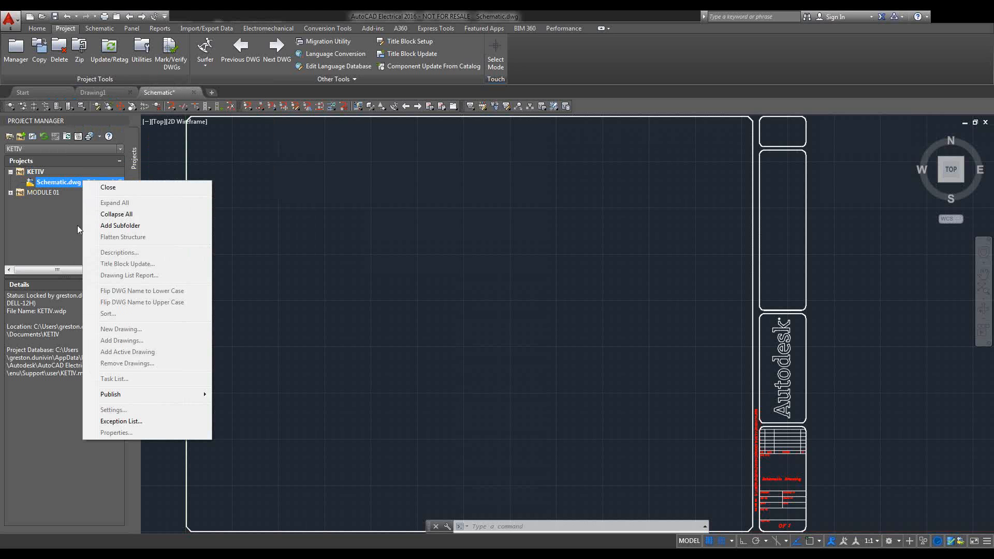
{"action": "left_click", "coordinate": [56, 201]}
{"action": "left_click", "coordinate": [32, 172]}
{"action": "left_click", "coordinate": [39, 183]}
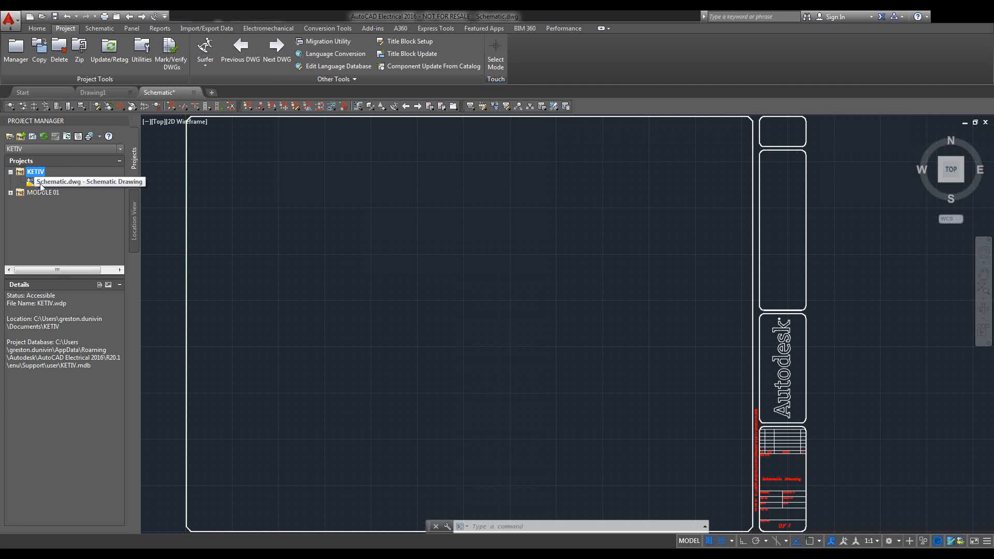
{"action": "right_click", "coordinate": [39, 183]}
{"action": "mouse_move", "coordinate": [73, 269]}
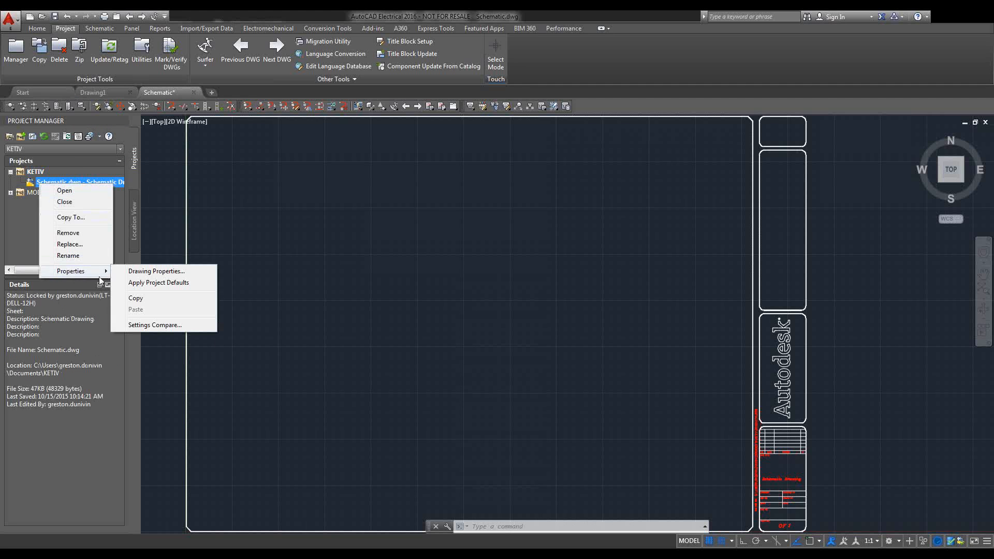
{"action": "left_click", "coordinate": [151, 271]}
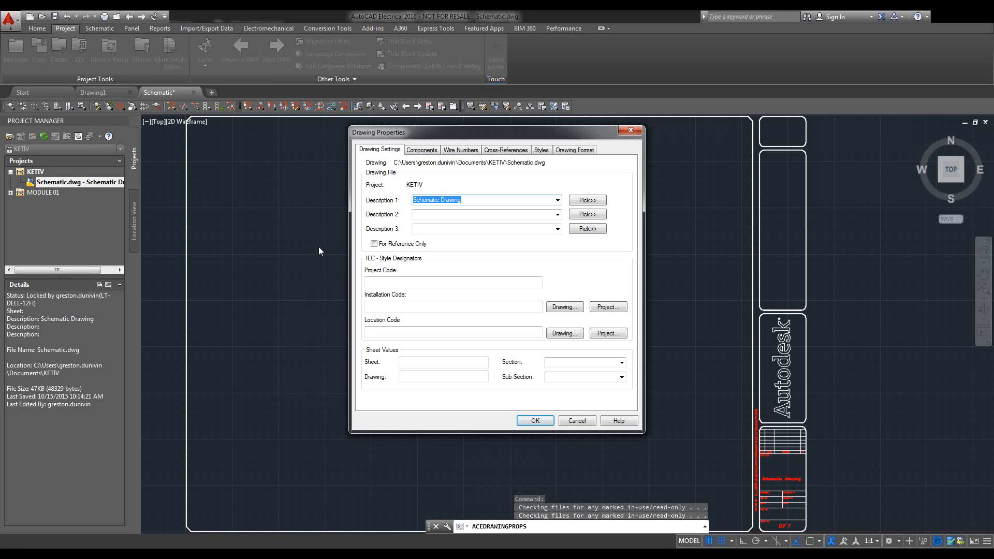
Review the Schematic drawing's component, wire number, cross-reference, style and drawing format settings, and accept the properties
{"action": "left_click", "coordinate": [422, 150]}
{"action": "left_click", "coordinate": [467, 153]}
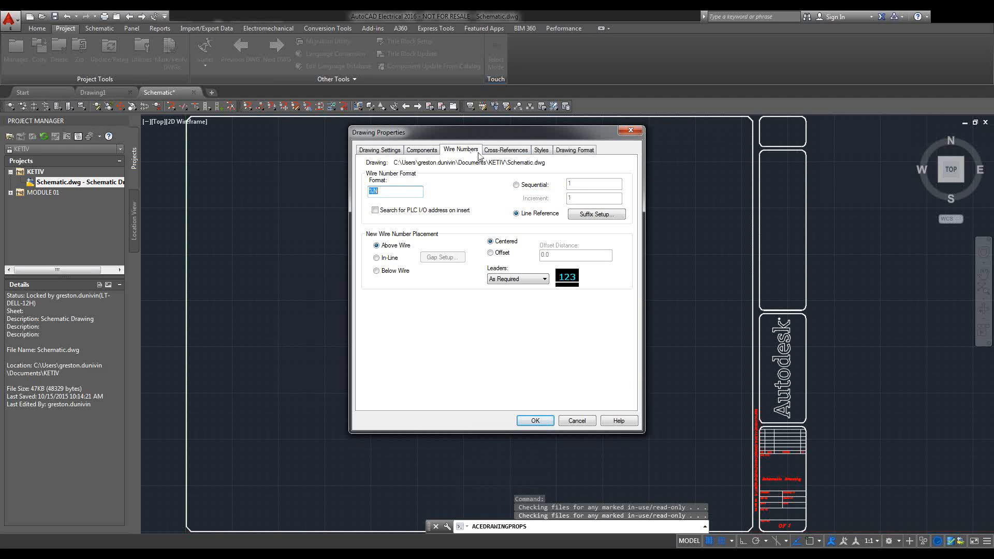
{"action": "left_click", "coordinate": [507, 150]}
{"action": "left_click", "coordinate": [541, 150]}
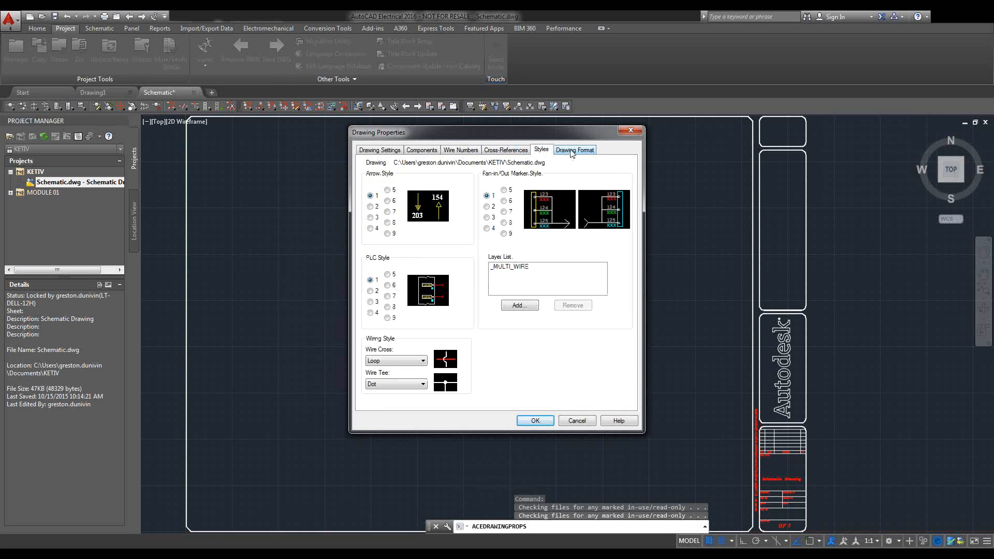
{"action": "left_click", "coordinate": [572, 151]}
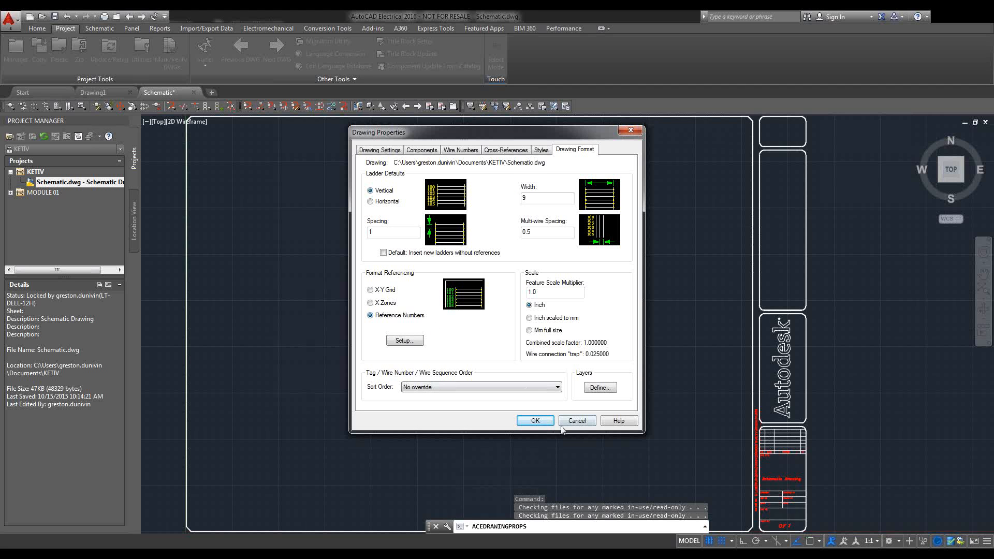
{"action": "left_click", "coordinate": [544, 424]}
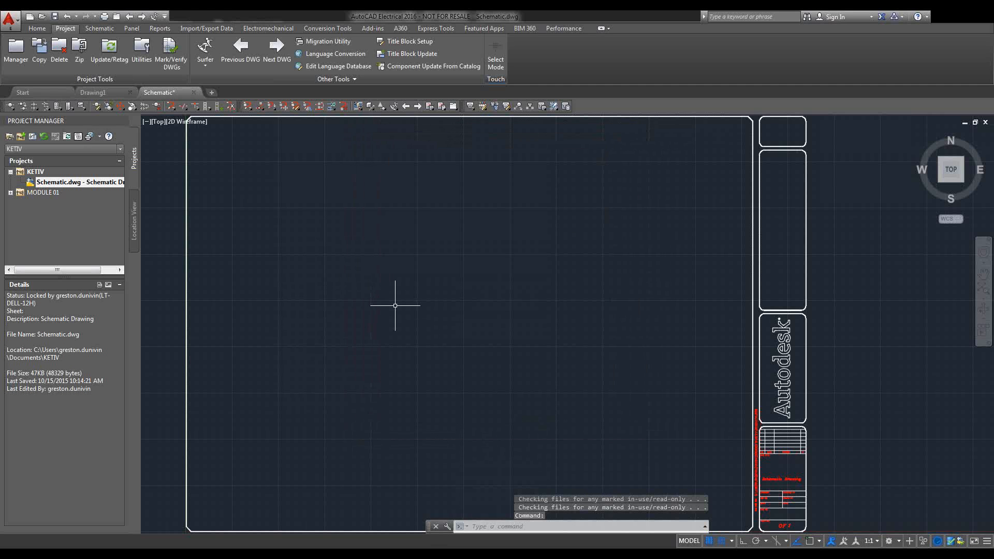
Insert a single-phase ladder with width 9, spacing 1 and first reference 1, running down the left side of the sheet to reference 19
{"action": "left_click", "coordinate": [96, 31]}
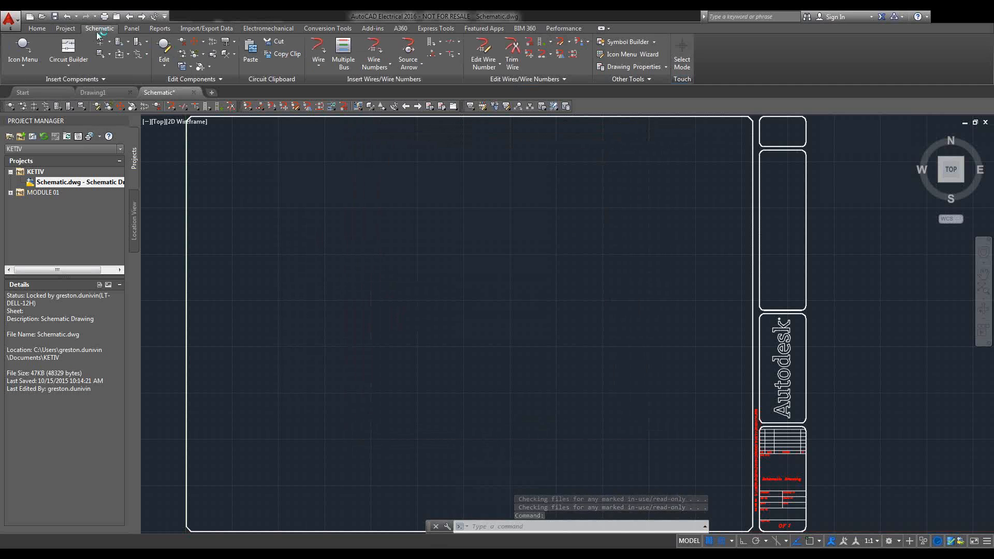
{"action": "left_click", "coordinate": [429, 44]}
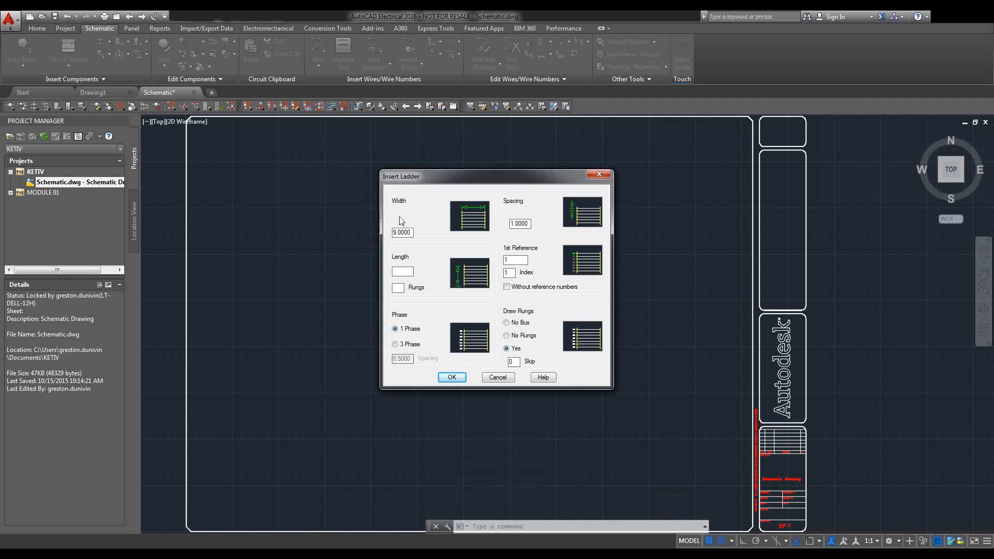
{"action": "left_click", "coordinate": [456, 380]}
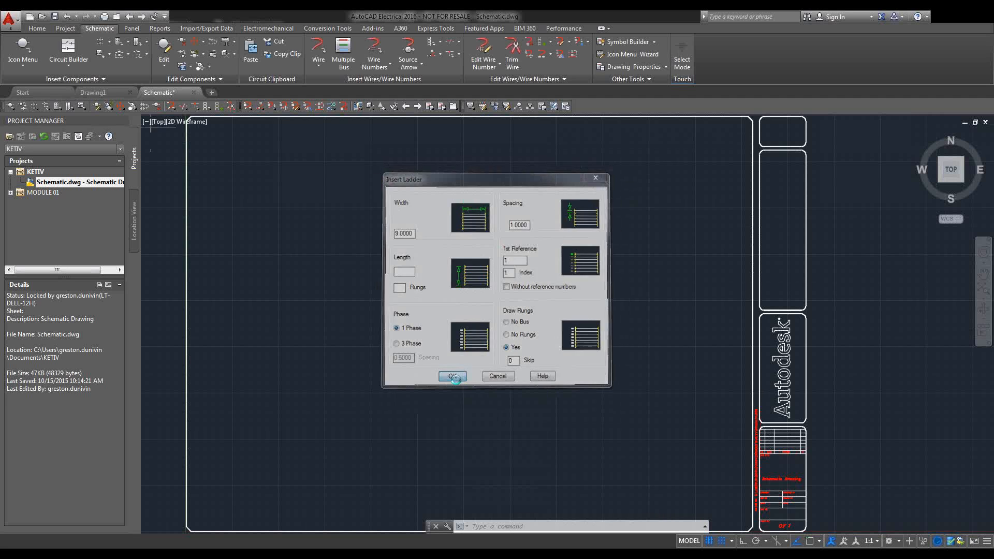
{"action": "left_click", "coordinate": [216, 142]}
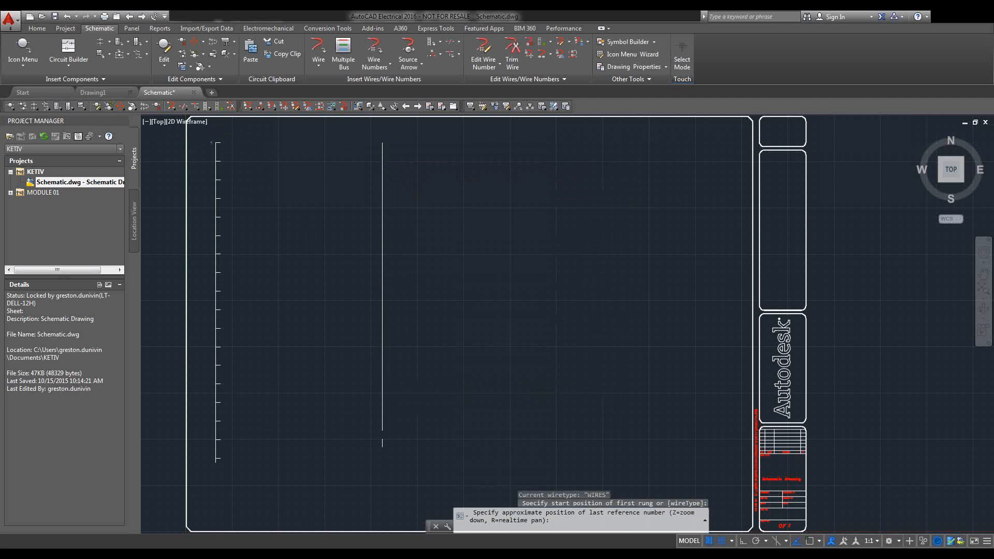
{"action": "left_click", "coordinate": [216, 480]}
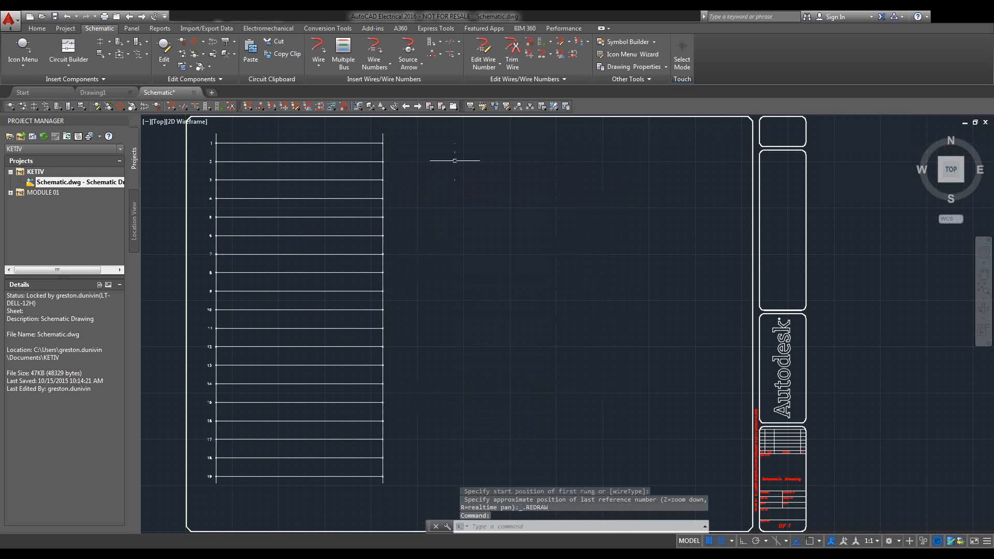
Insert a second ladder beside the first, starting at reference 31 and running down to reference 49, and save the Schematic drawing
{"action": "left_click", "coordinate": [432, 43]}
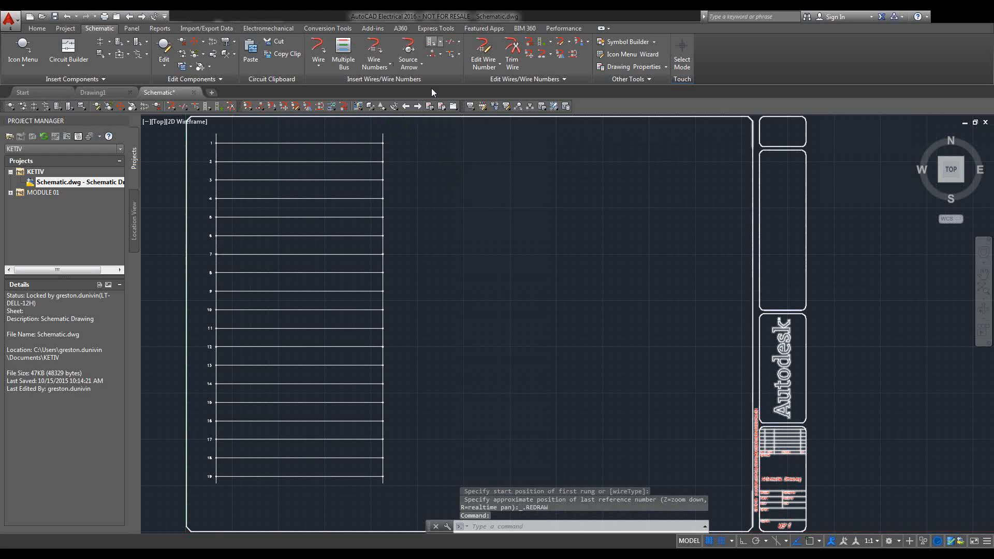
{"action": "type", "text": "31"}
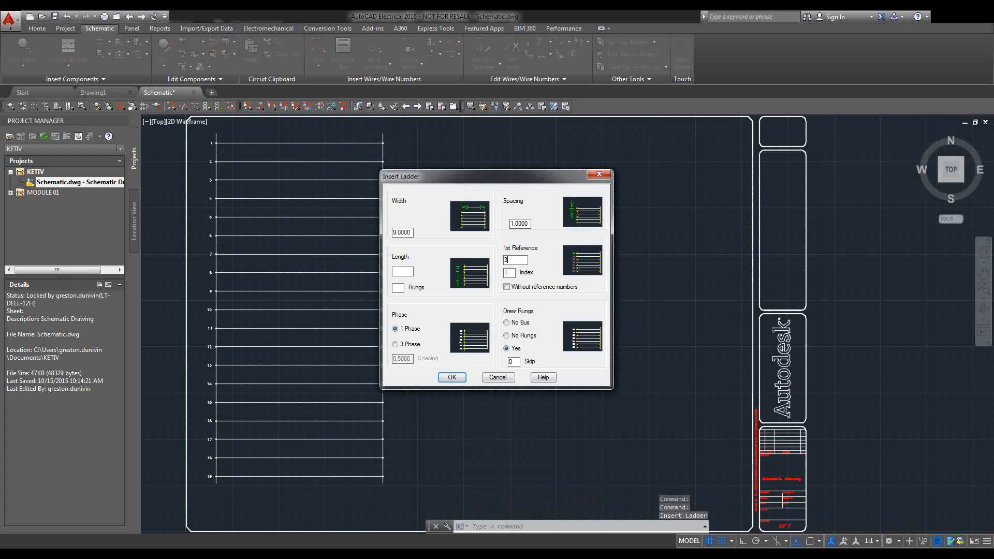
{"action": "left_click", "coordinate": [453, 376]}
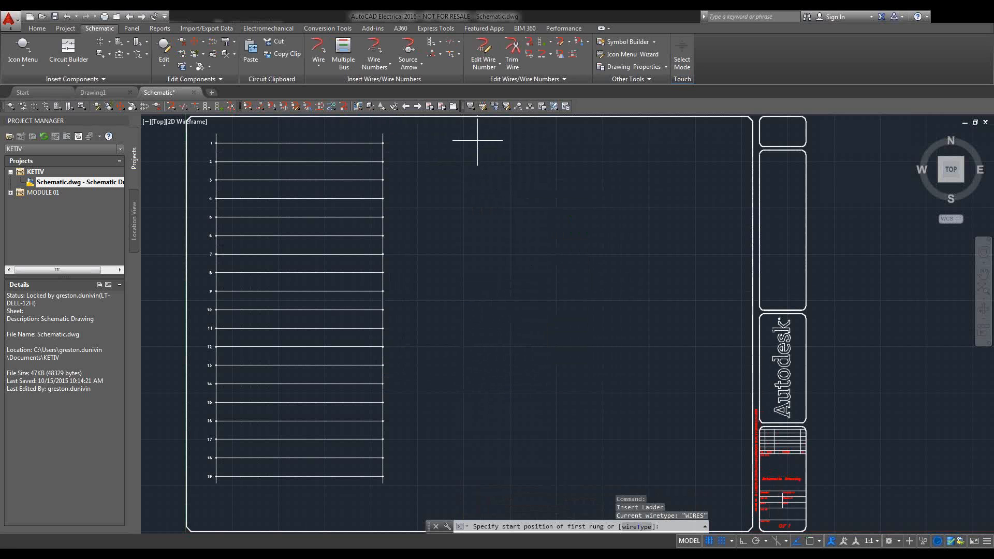
{"action": "left_click", "coordinate": [420, 140]}
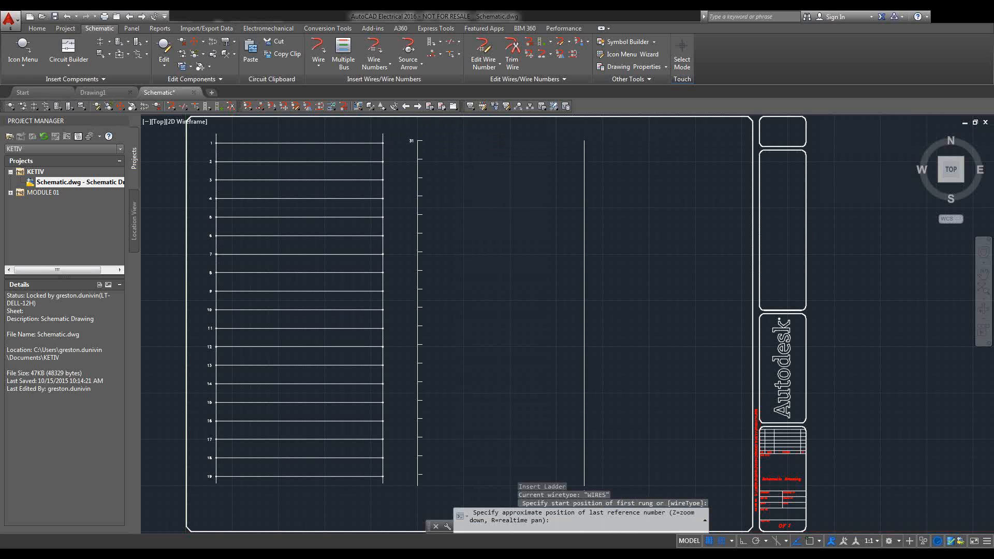
{"action": "left_click", "coordinate": [583, 485]}
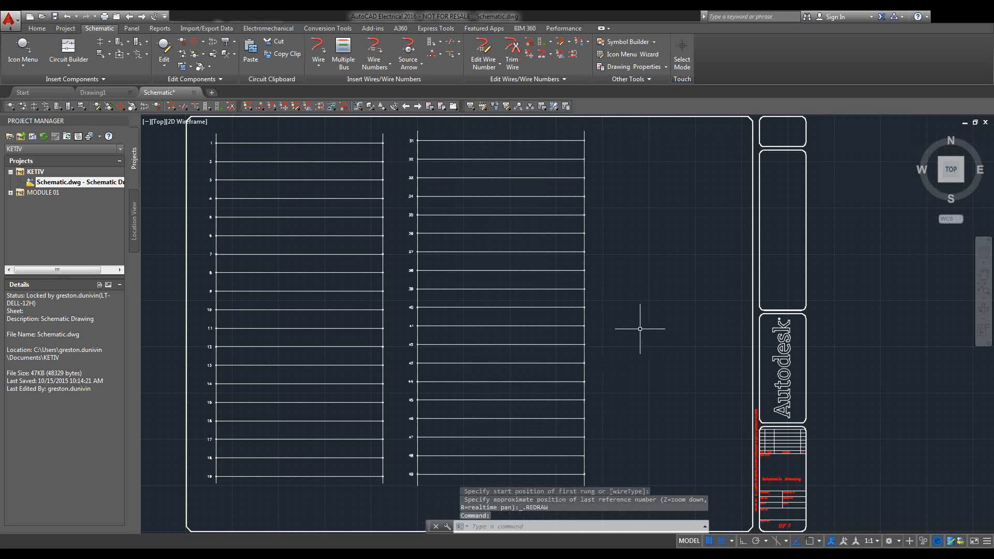
{"action": "middle_click_drag", "start_coordinate": [644, 326], "coordinate": [647, 294]}
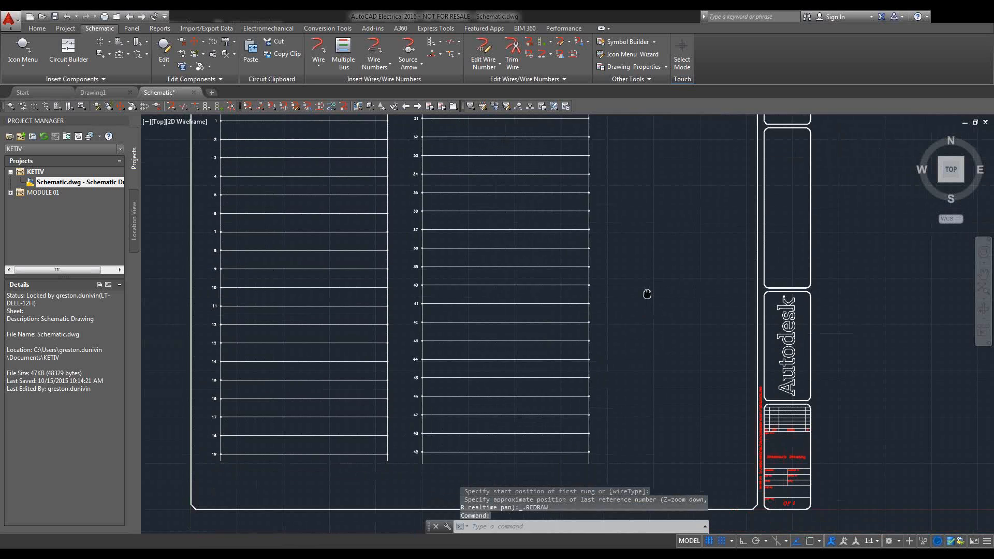
{"action": "key", "text": "ctrl+s"}
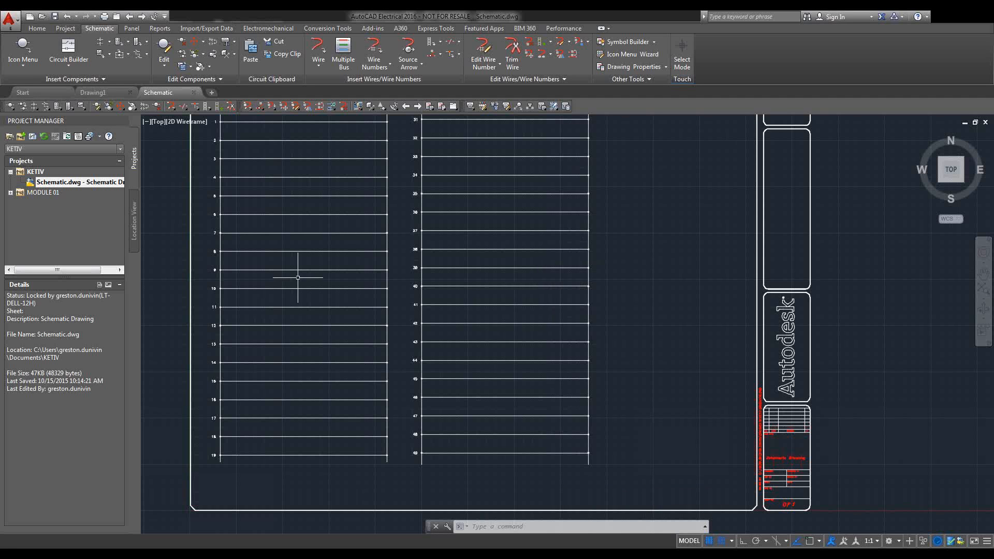
Start a new drawing in the KETIV project and name it Panel
{"action": "left_click", "coordinate": [27, 173]}
{"action": "right_click", "coordinate": [28, 174]}
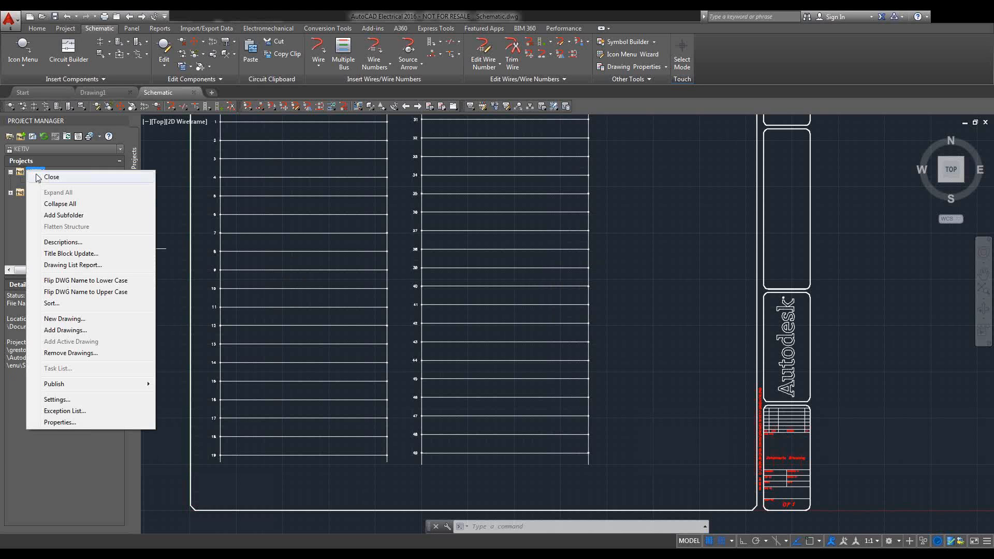
{"action": "left_click", "coordinate": [66, 319]}
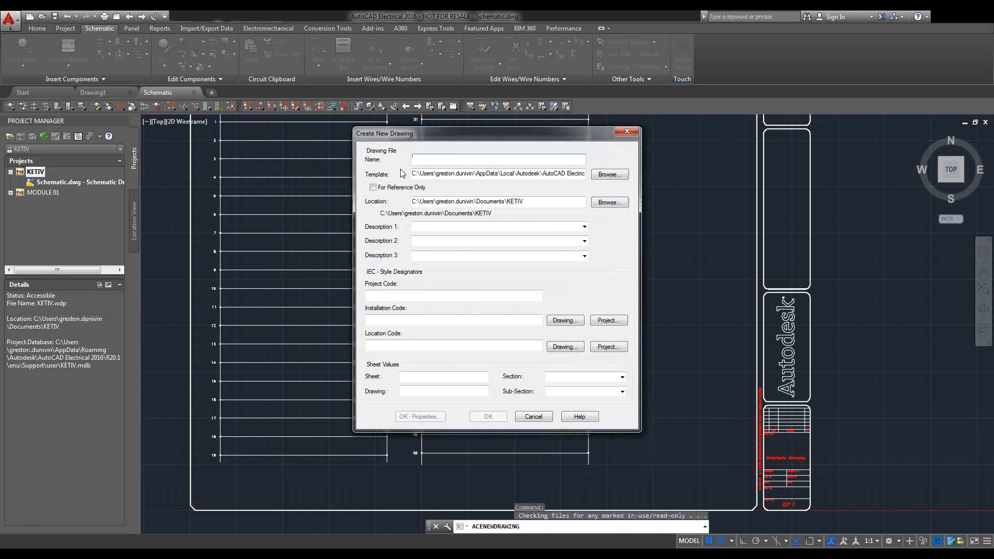
{"action": "type", "text": "Panel"}
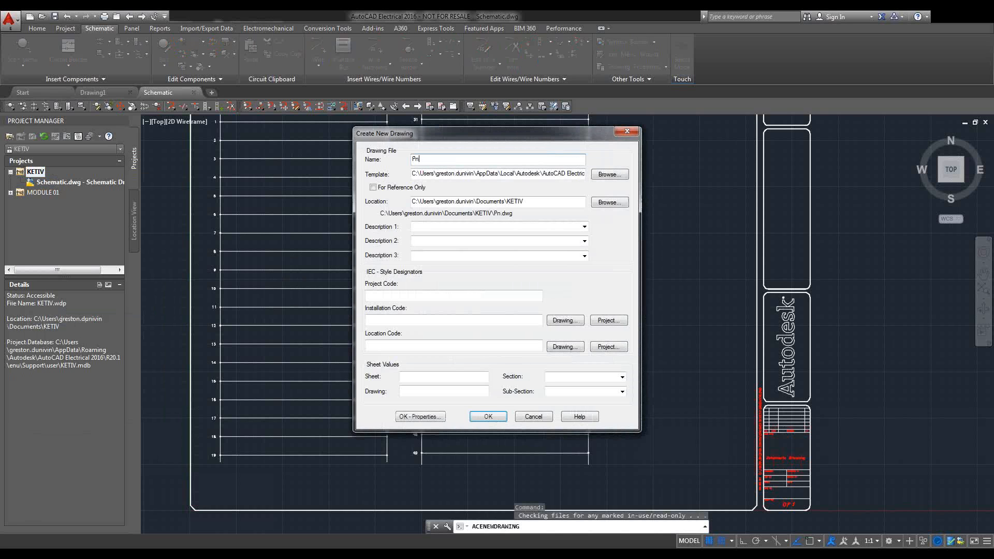
{"action": "key", "text": "BackSpace"}
Enter "Panel Drawing" as Description 1 and create the Panel drawing
{"action": "key", "text": "Tab"}
{"action": "key", "text": "Tab"}
{"action": "key", "text": "Tab"}
{"action": "key", "text": "Tab"}
{"action": "key", "text": "Tab"}
{"action": "key", "text": "Tab"}
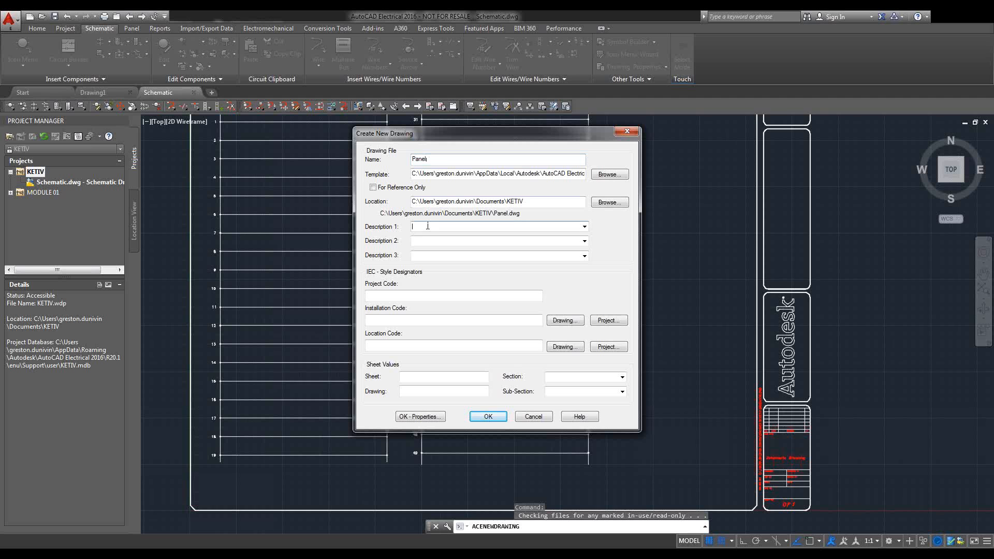
{"action": "type", "text": "Panel Drawing"}
{"action": "left_click", "coordinate": [486, 417]}
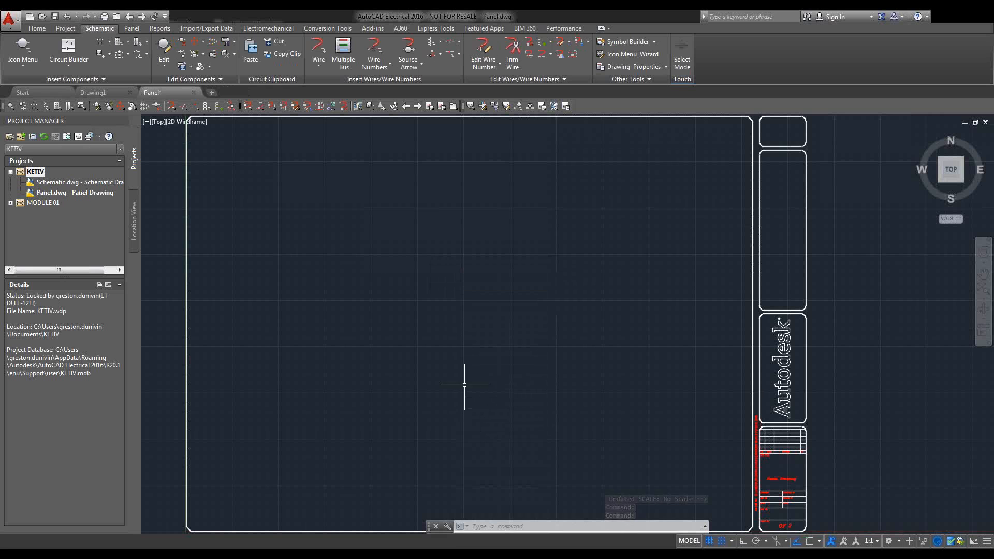
Create another drawing in the KETIV project named Bill of Material, with "BOM" as Description 1
{"action": "right_click", "coordinate": [29, 173]}
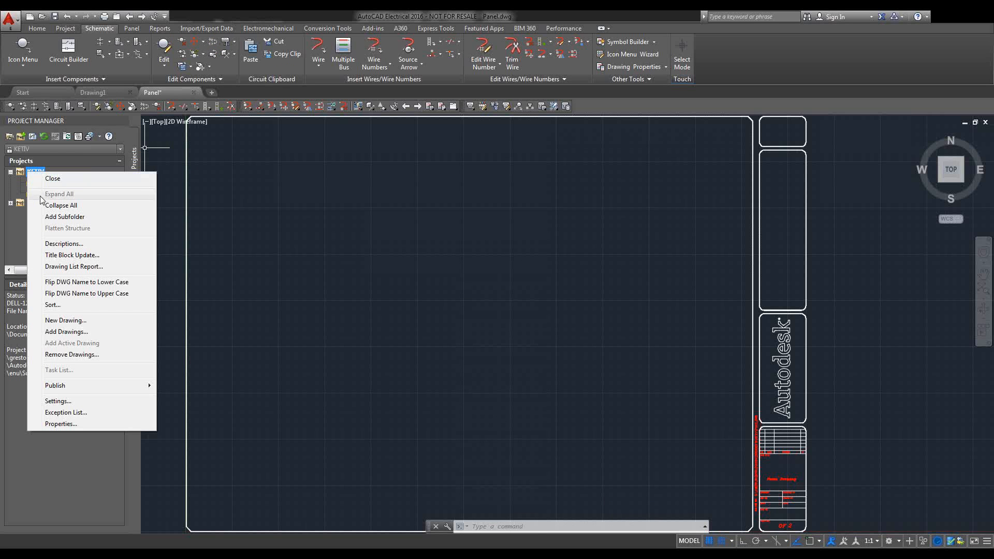
{"action": "left_click", "coordinate": [58, 321]}
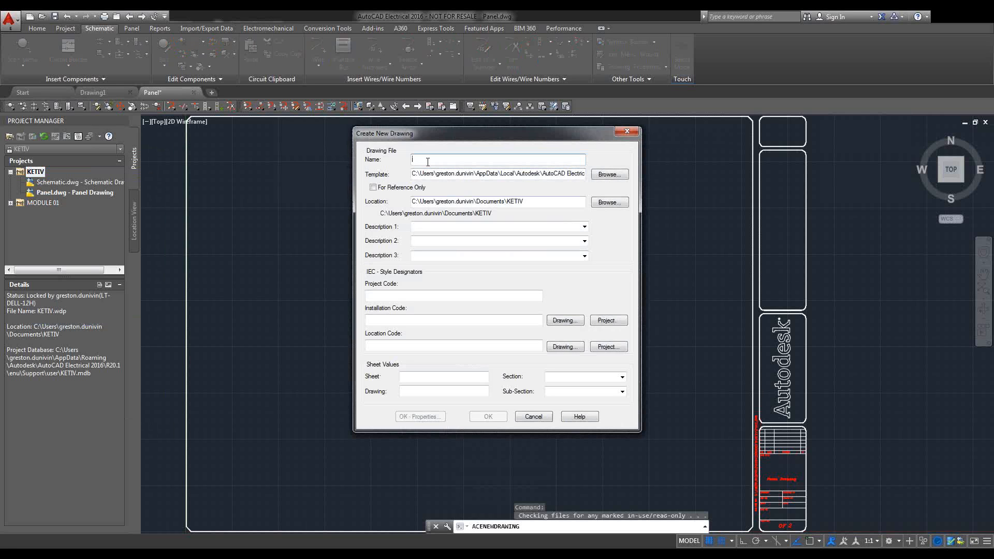
{"action": "type", "text": "Bill "}
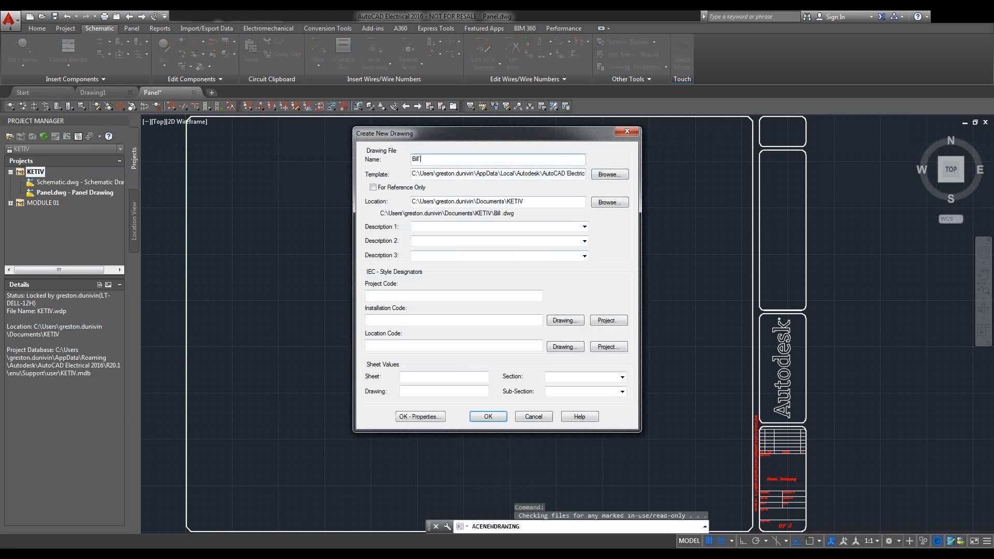
{"action": "type", "text": "of Material"}
{"action": "left_click", "coordinate": [441, 228]}
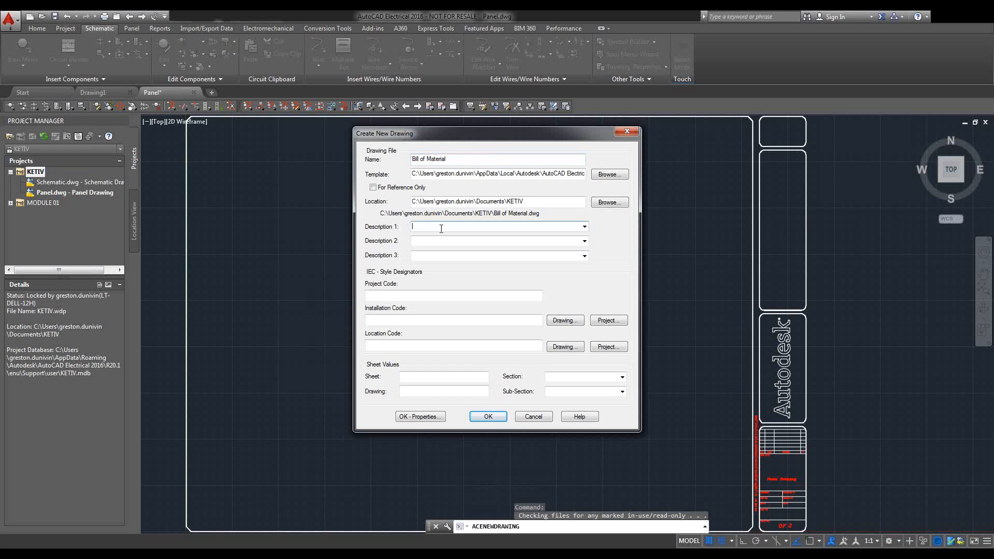
{"action": "type", "text": "BOM"}
{"action": "left_click", "coordinate": [480, 418]}
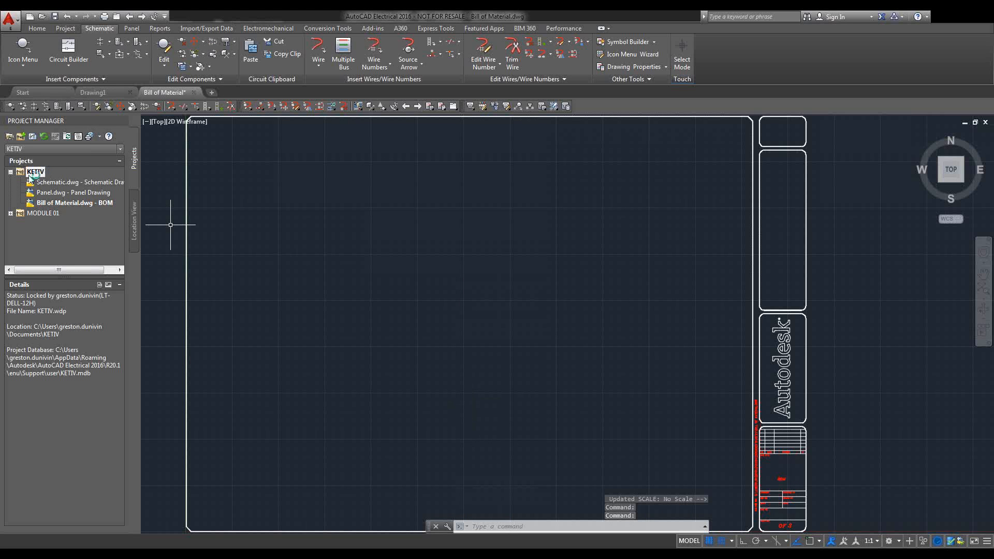
Save the Bill of Material drawing and close it
{"action": "left_click", "coordinate": [64, 202]}
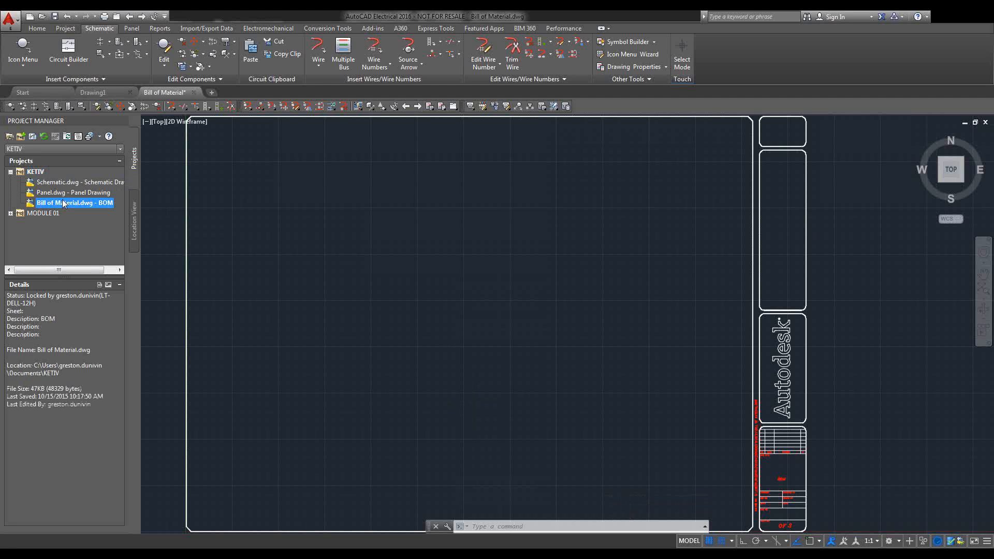
{"action": "left_click", "coordinate": [597, 267]}
{"action": "left_click", "coordinate": [592, 270]}
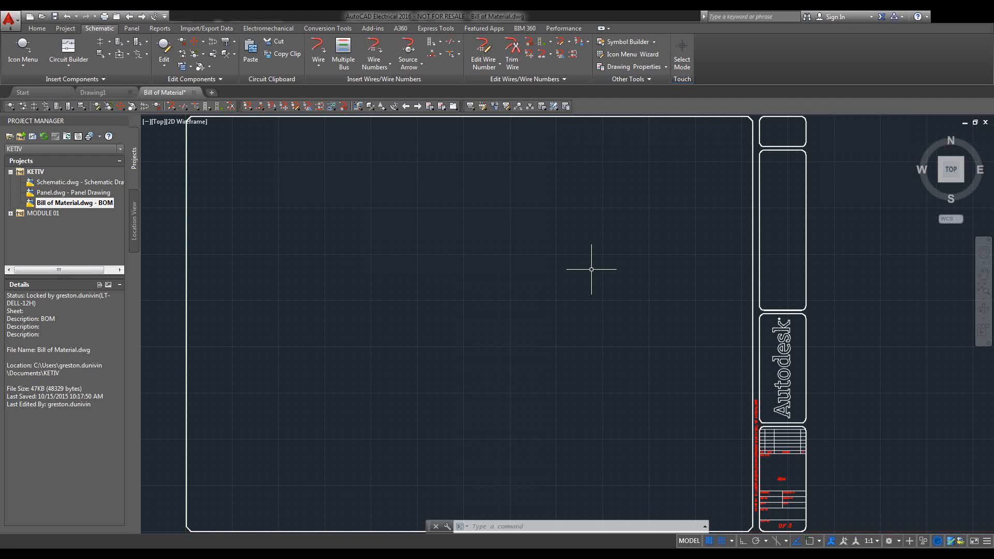
{"action": "key", "text": "ctrl+s"}
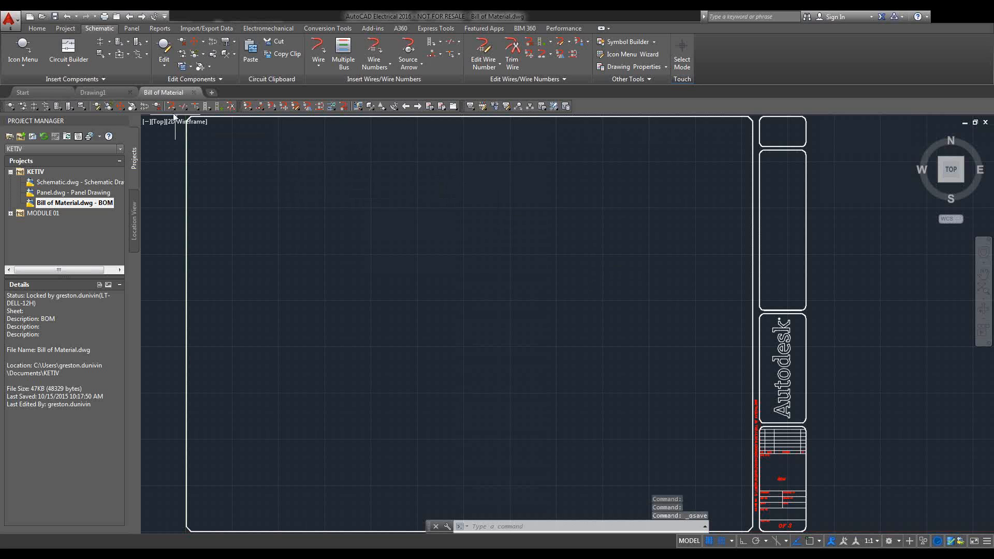
{"action": "left_click", "coordinate": [194, 93]}
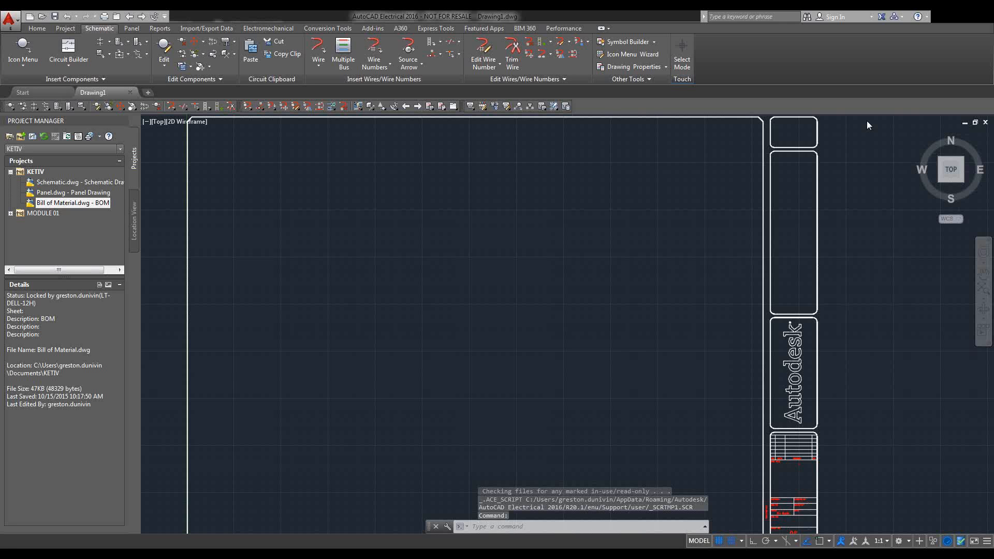
Make MODULE 01 the active project in the project list
{"action": "double_click", "coordinate": [37, 213]}
{"action": "double_click", "coordinate": [34, 193]}
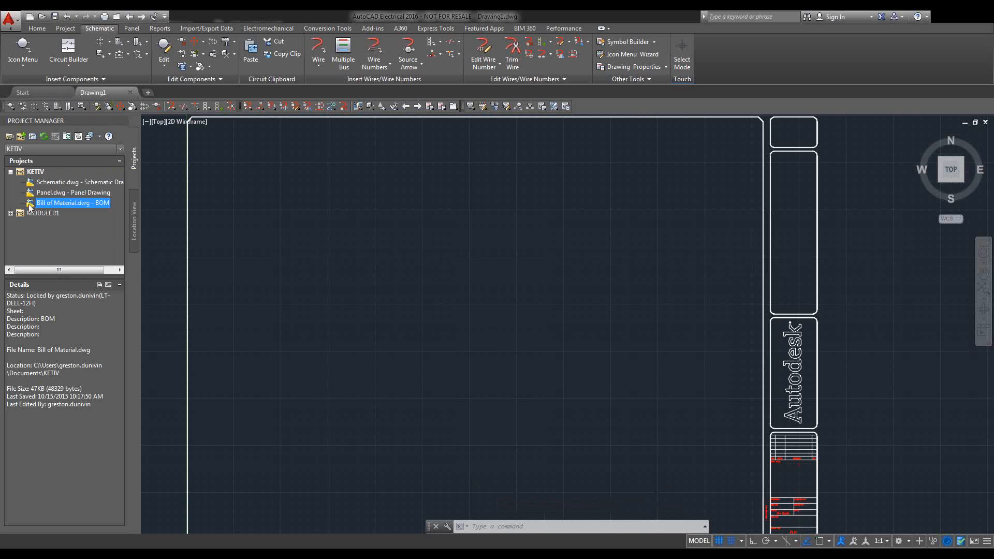
{"action": "double_click", "coordinate": [26, 213]}
{"action": "double_click", "coordinate": [14, 193]}
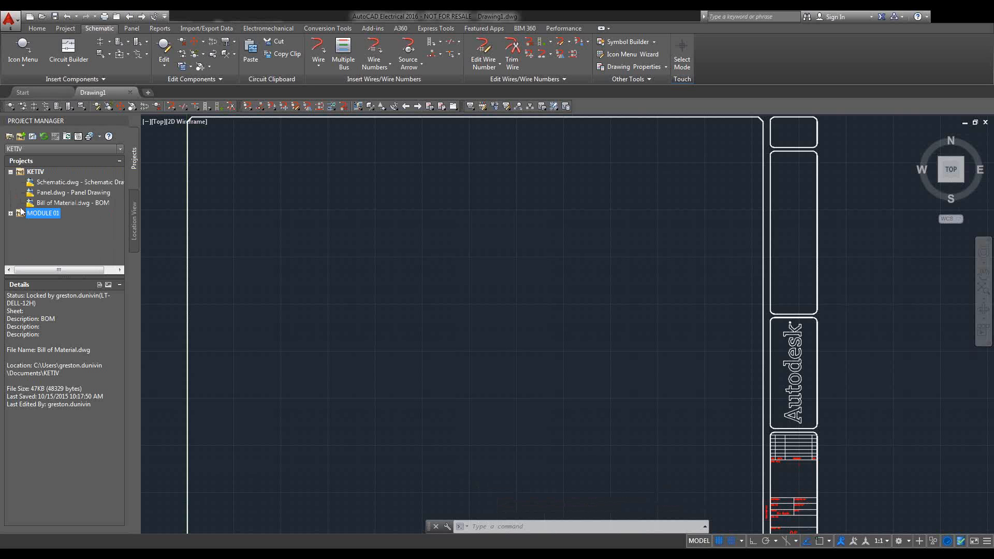
{"action": "right_click", "coordinate": [25, 213]}
{"action": "left_click", "coordinate": [71, 222]}
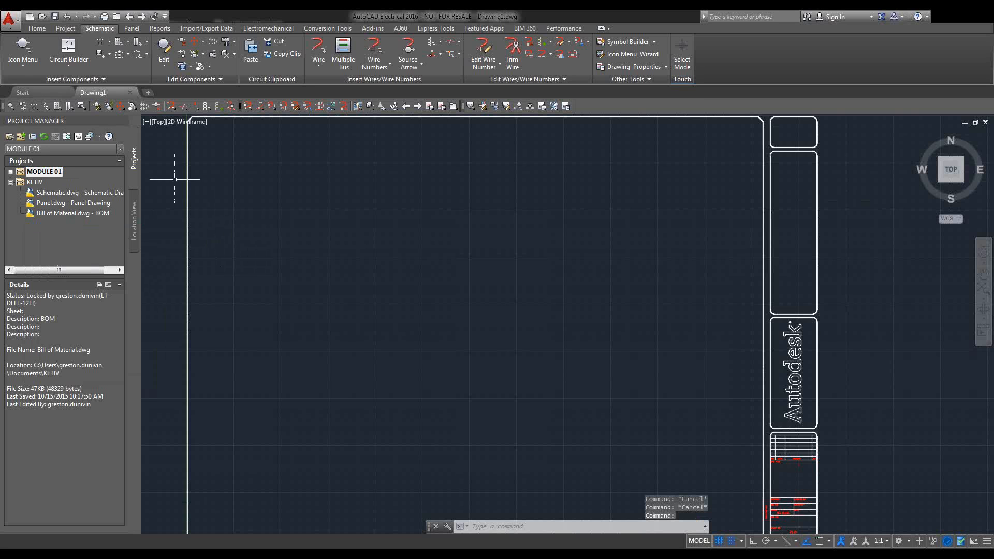
Start Copy Project and choose KETIV.wdp from the KETIV folder in My Documents as the existing project to copy
{"action": "left_click", "coordinate": [63, 29]}
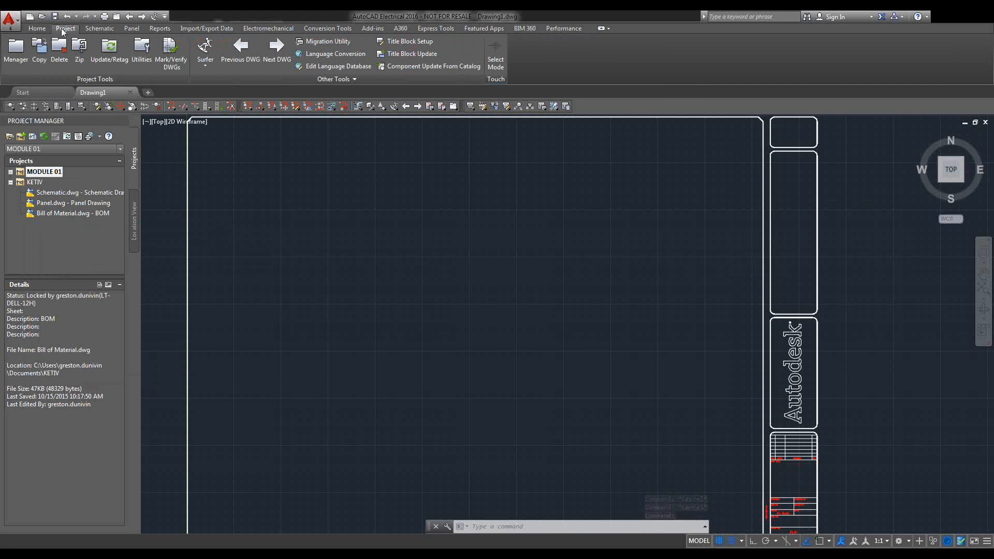
{"action": "left_click", "coordinate": [40, 47]}
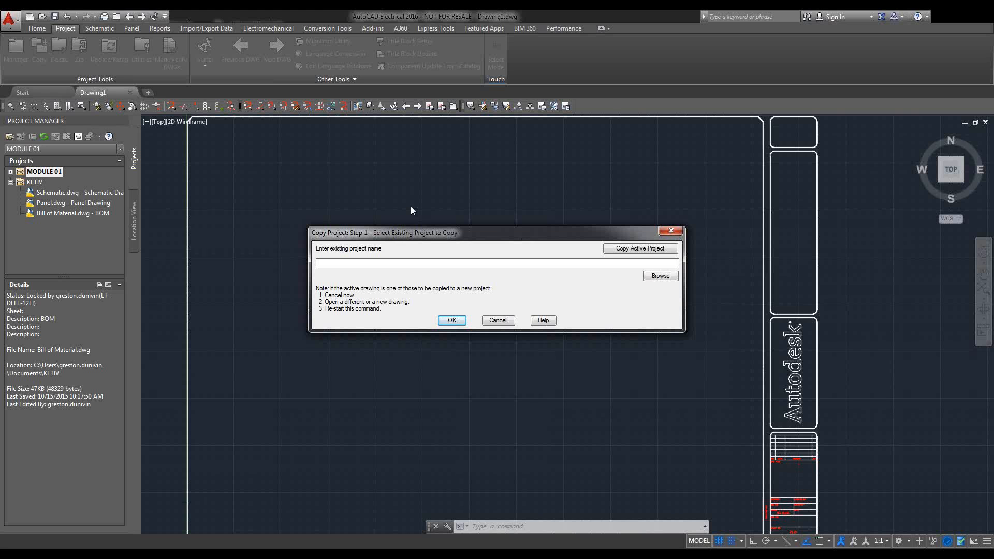
{"action": "left_click", "coordinate": [660, 276]}
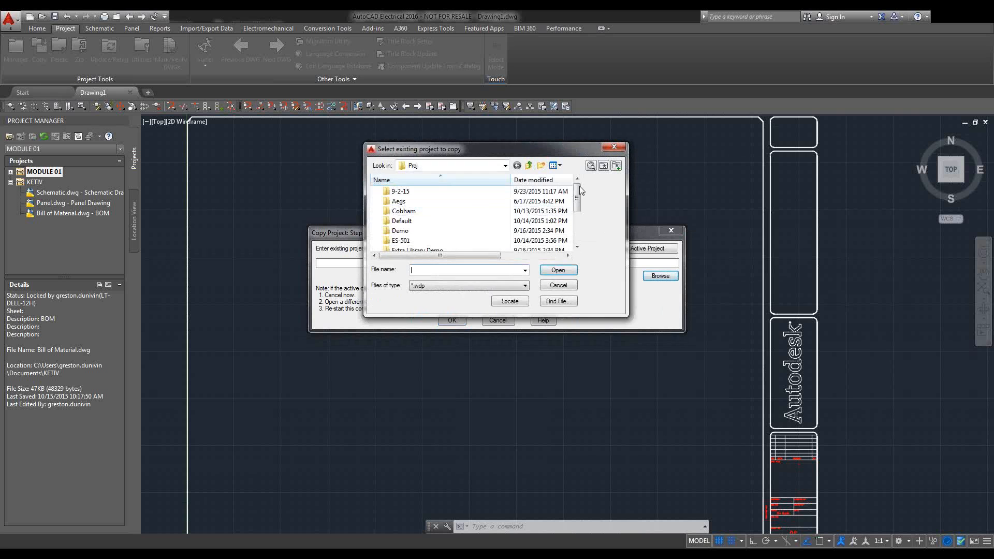
{"action": "left_click", "coordinate": [505, 166]}
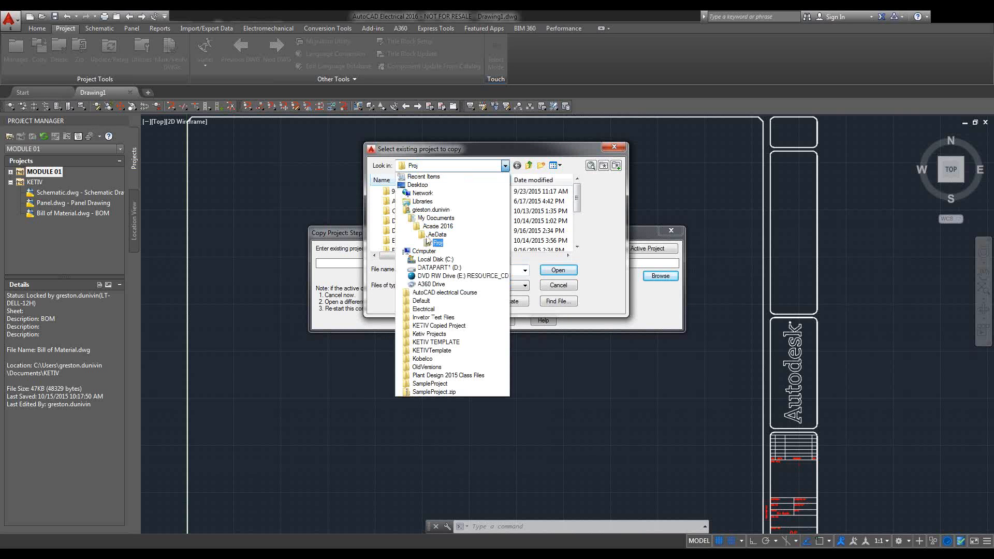
{"action": "left_click", "coordinate": [437, 218]}
{"action": "left_click_drag", "start_coordinate": [577, 191], "coordinate": [581, 222]}
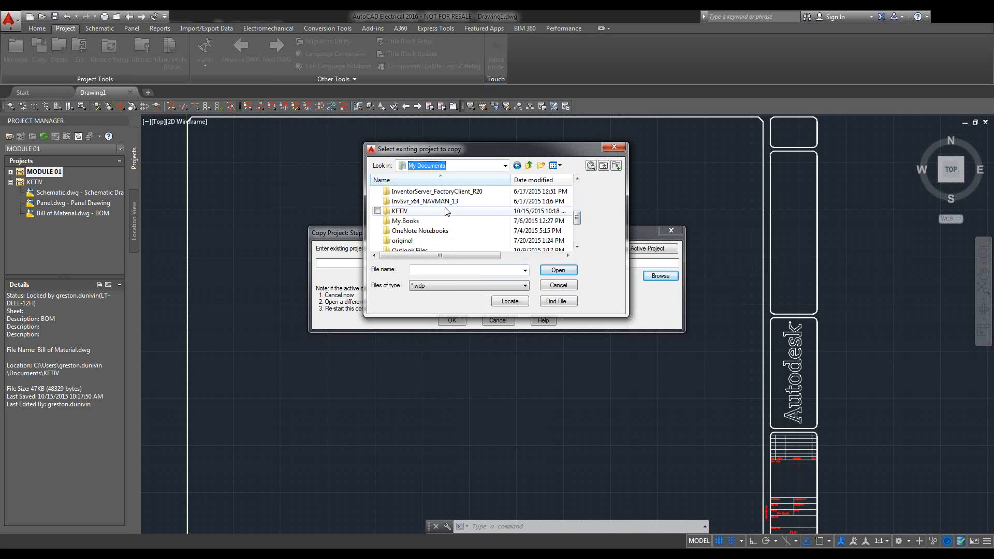
{"action": "double_click", "coordinate": [427, 211]}
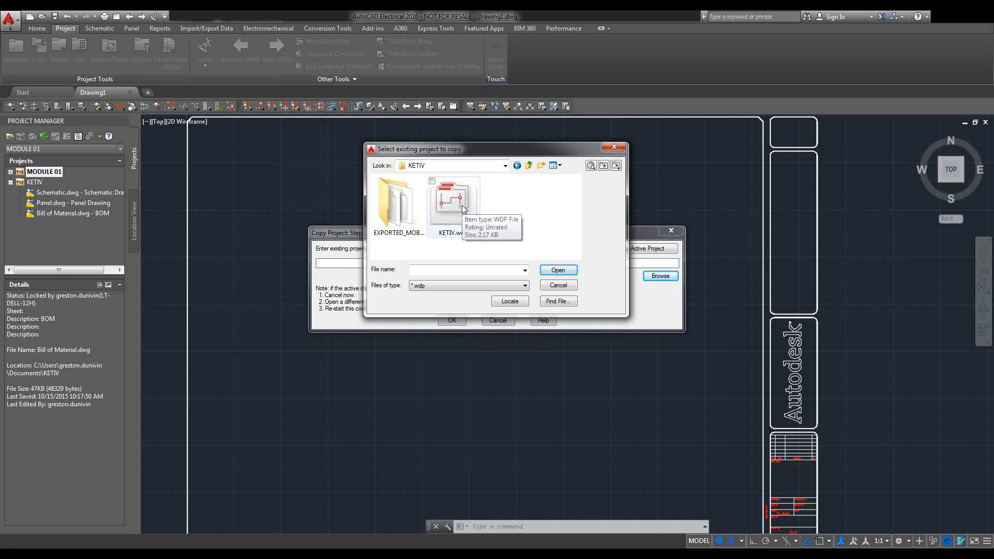
{"action": "left_click", "coordinate": [462, 209]}
{"action": "left_click", "coordinate": [558, 270]}
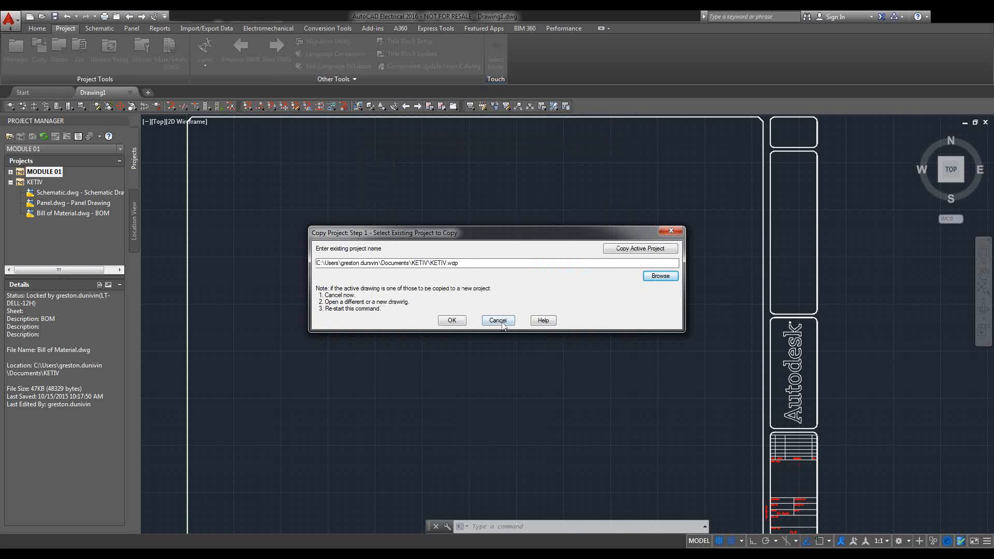
{"action": "left_click", "coordinate": [452, 321]}
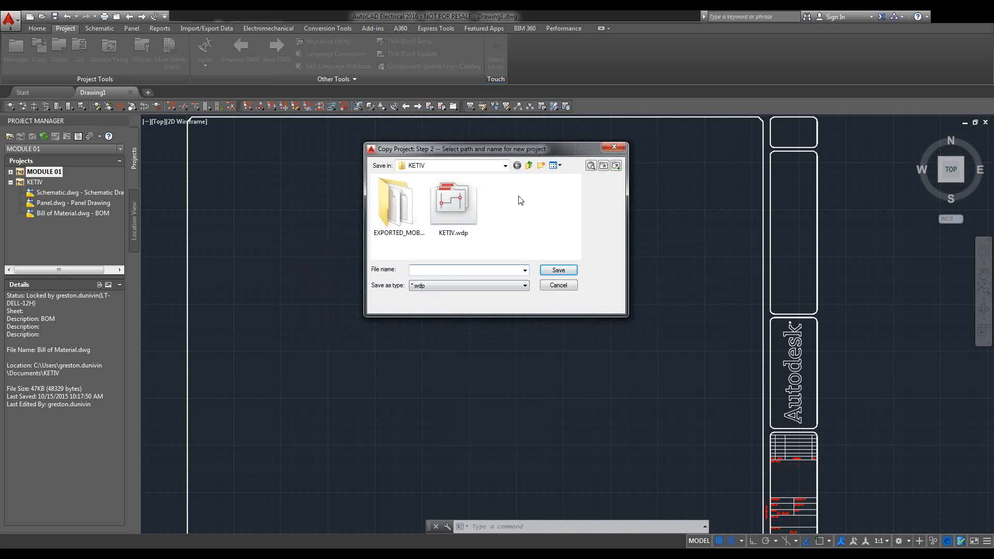
Save the new project as ES-503 in the KETIV Copied Project folder on the Desktop
{"action": "left_click", "coordinate": [506, 166]}
{"action": "left_click", "coordinate": [505, 166]}
{"action": "left_click", "coordinate": [421, 175]}
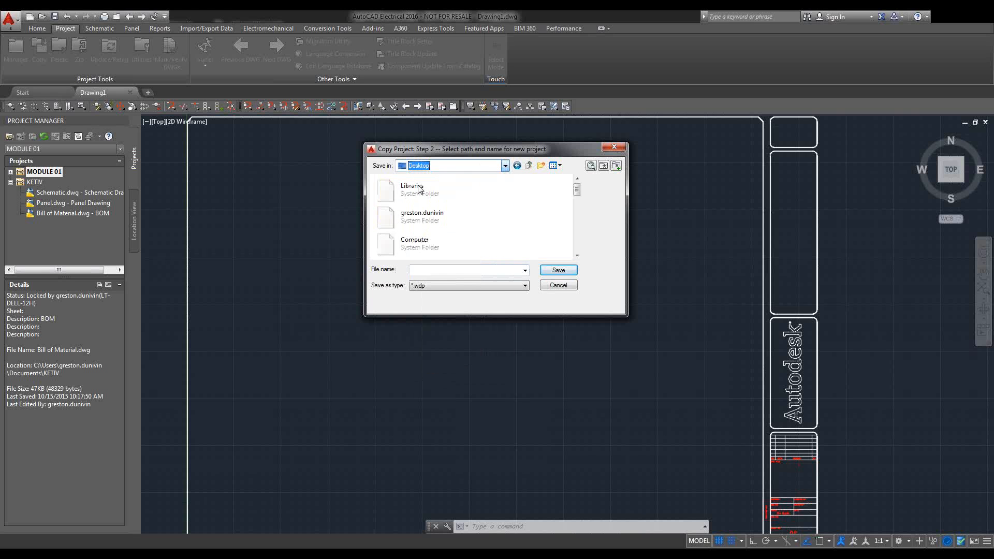
{"action": "left_click_drag", "start_coordinate": [577, 190], "coordinate": [577, 221]}
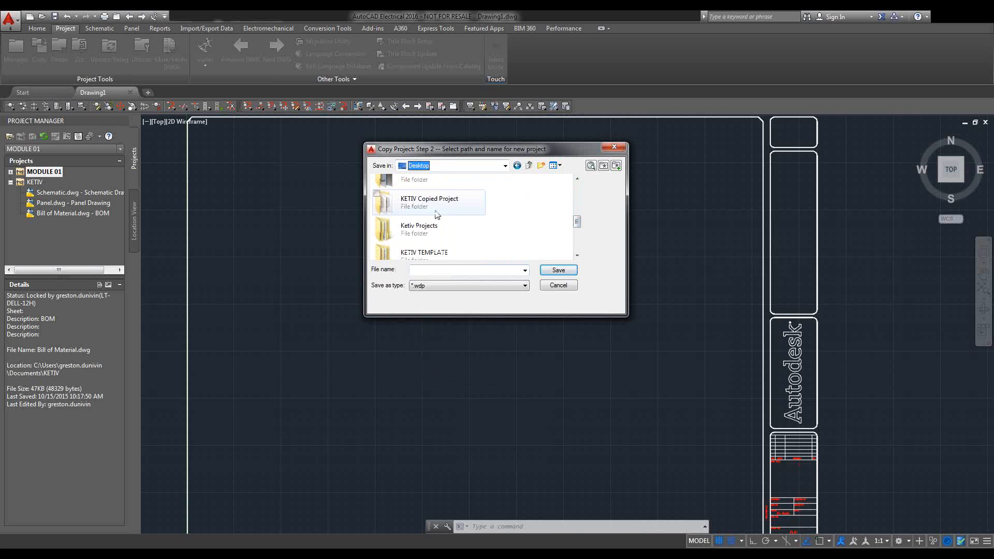
{"action": "left_click", "coordinate": [427, 201]}
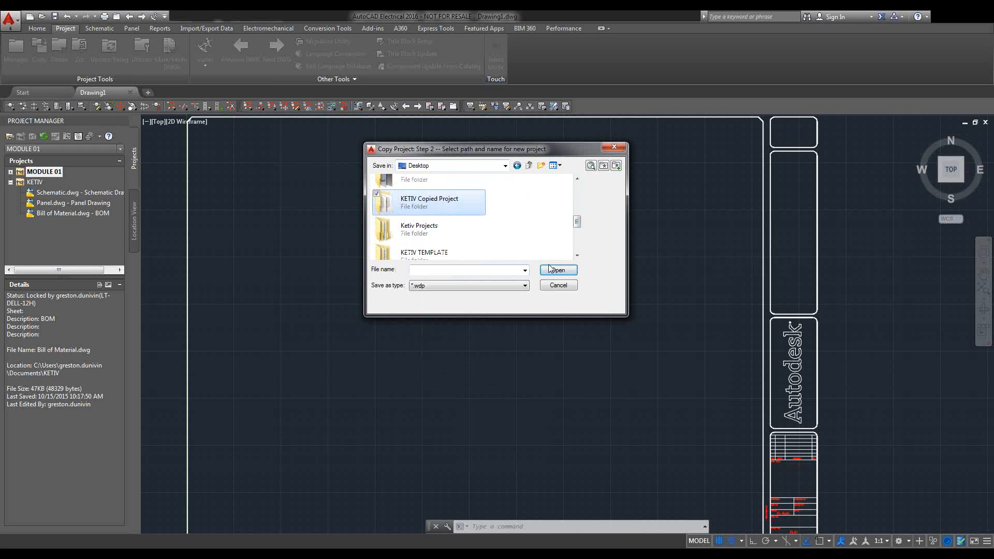
{"action": "double_click", "coordinate": [435, 203]}
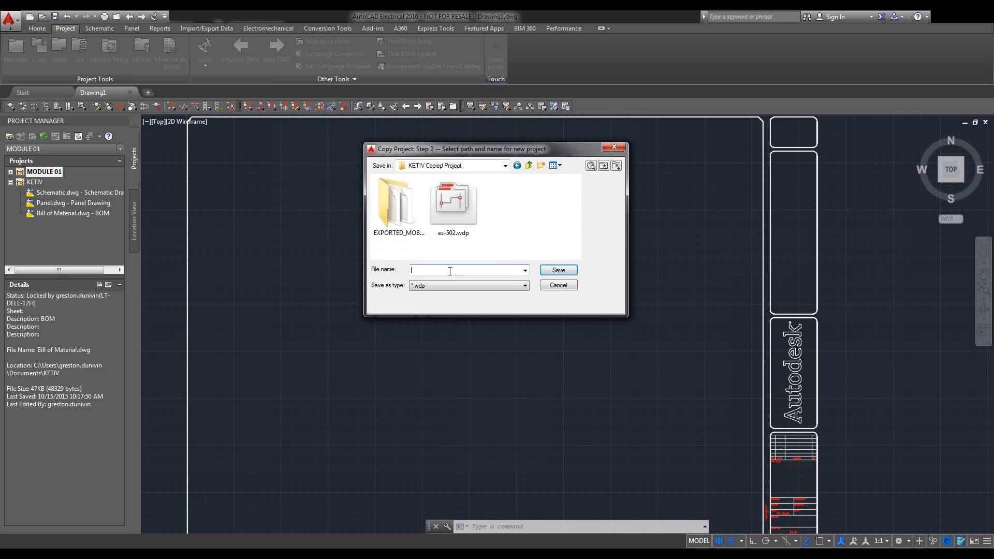
{"action": "type", "text": "ES-503"}
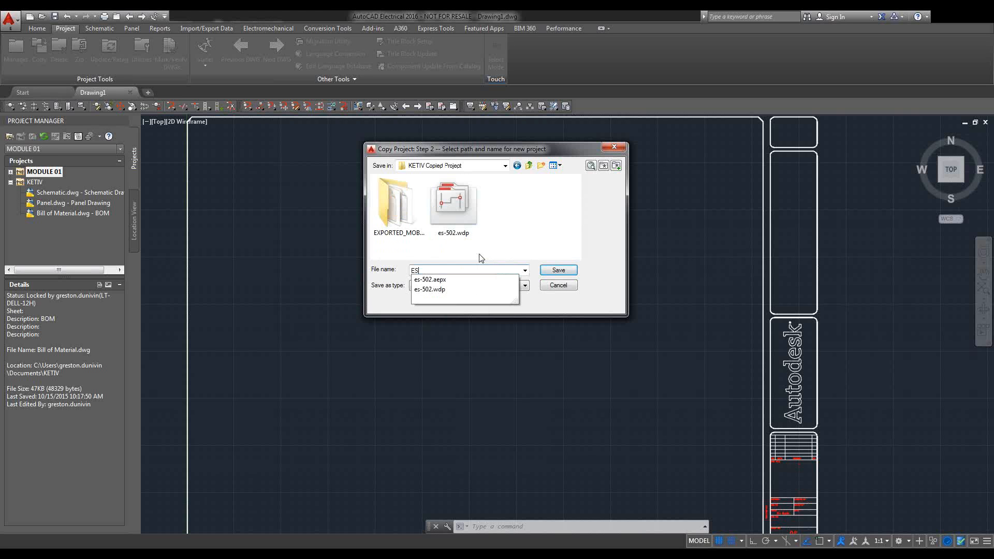
{"action": "left_click", "coordinate": [553, 274]}
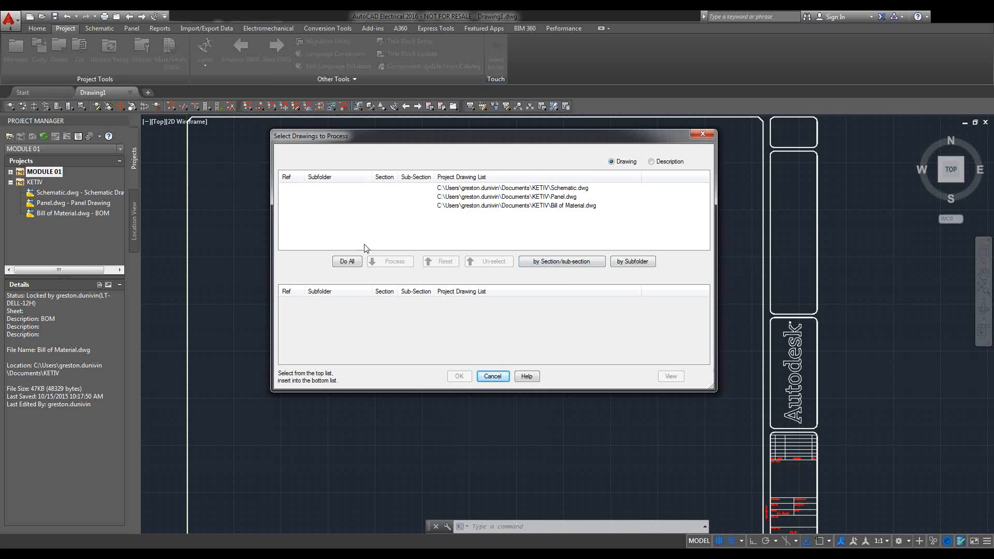
Copy all the KETIV drawings using the proposed base path and file names, overwriting the existing Schematic, Panel and Bill of Material files
{"action": "left_click", "coordinate": [347, 262]}
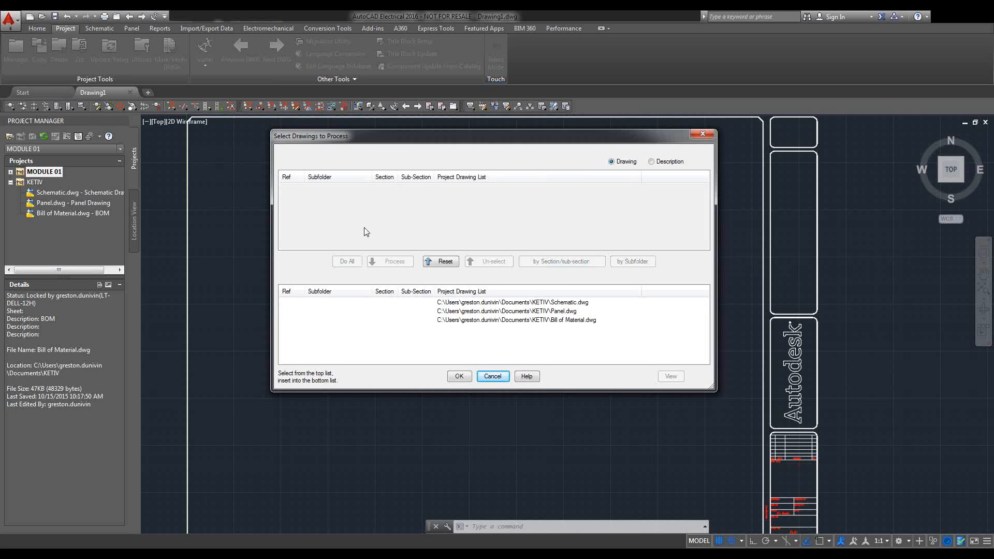
{"action": "left_click", "coordinate": [459, 376]}
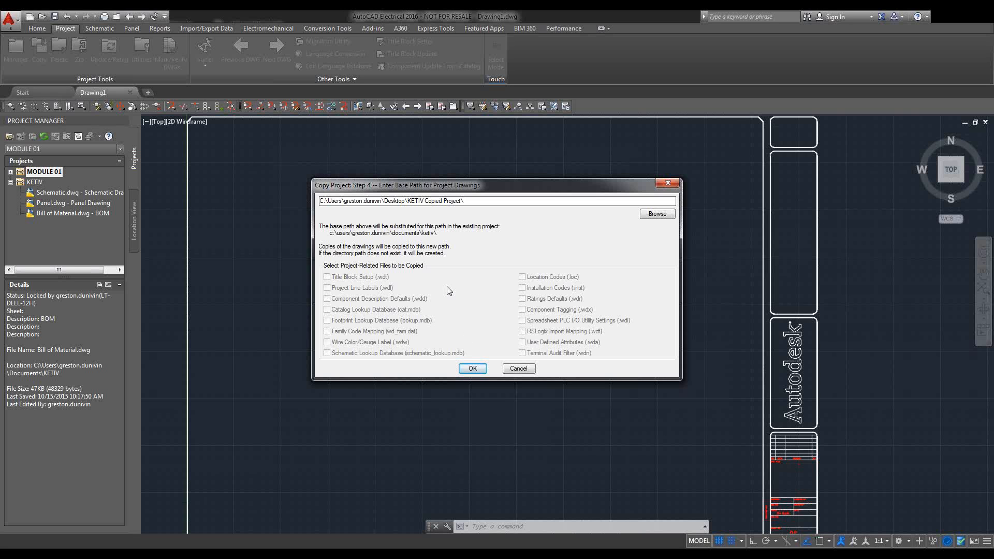
{"action": "left_click", "coordinate": [470, 367]}
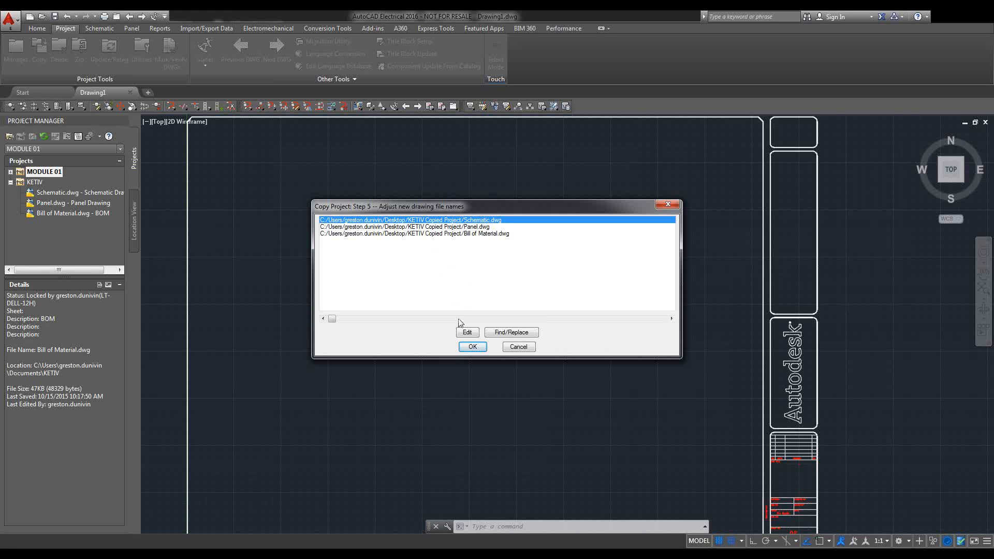
{"action": "left_click", "coordinate": [471, 347]}
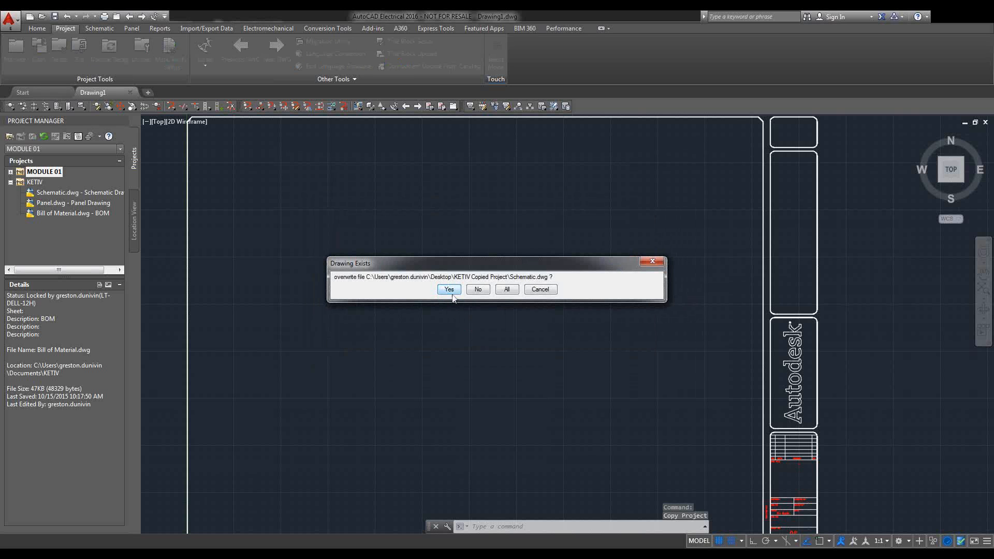
{"action": "left_click", "coordinate": [449, 291]}
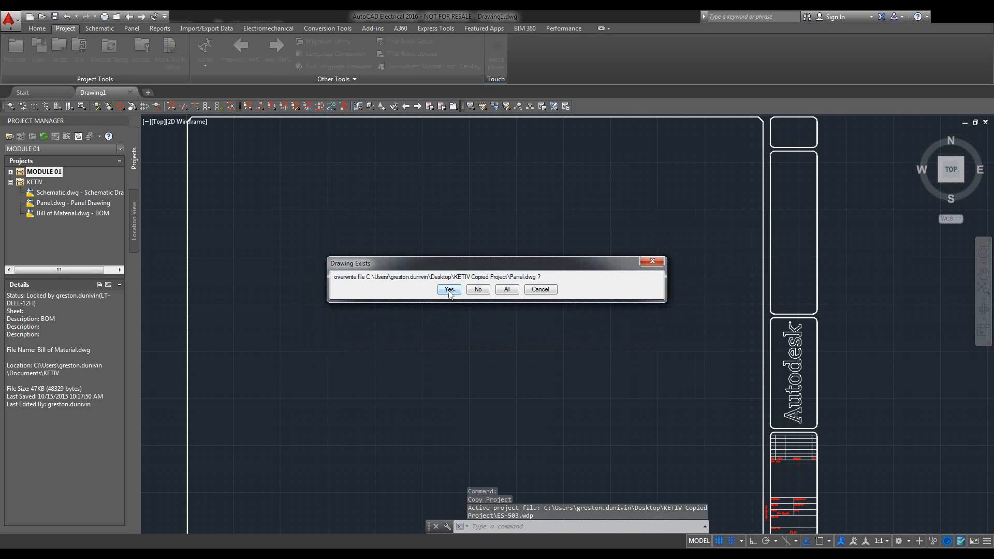
{"action": "left_click", "coordinate": [449, 290]}
{"action": "left_click", "coordinate": [448, 290]}
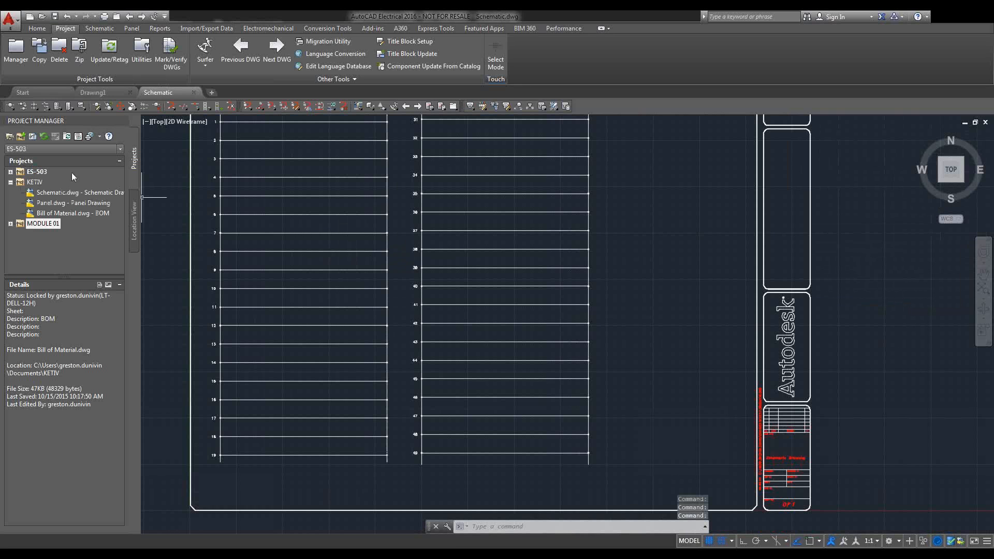
Review the Drawing Format properties of the ES-503 project, accept them and freshen the component tags for the whole project
{"action": "left_click", "coordinate": [12, 172]}
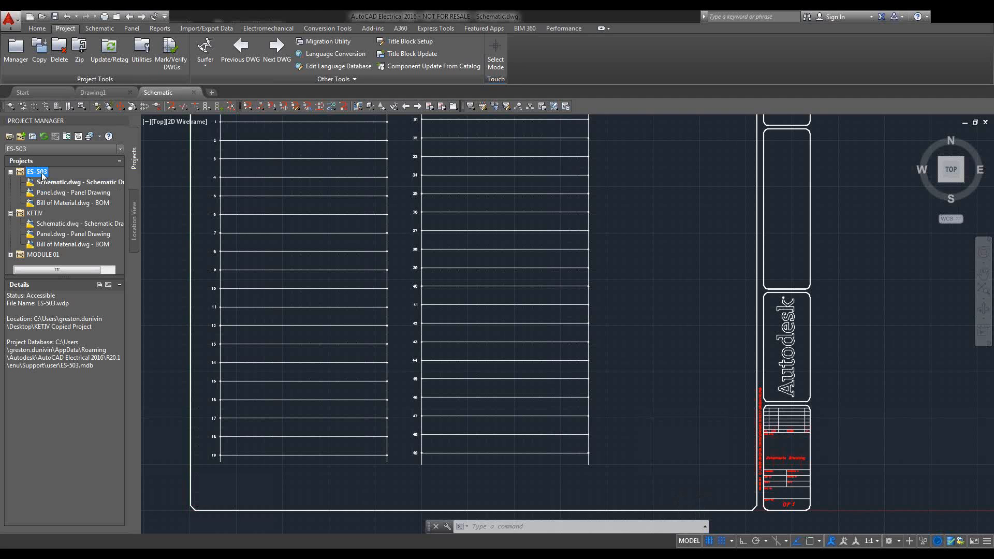
{"action": "right_click", "coordinate": [43, 176]}
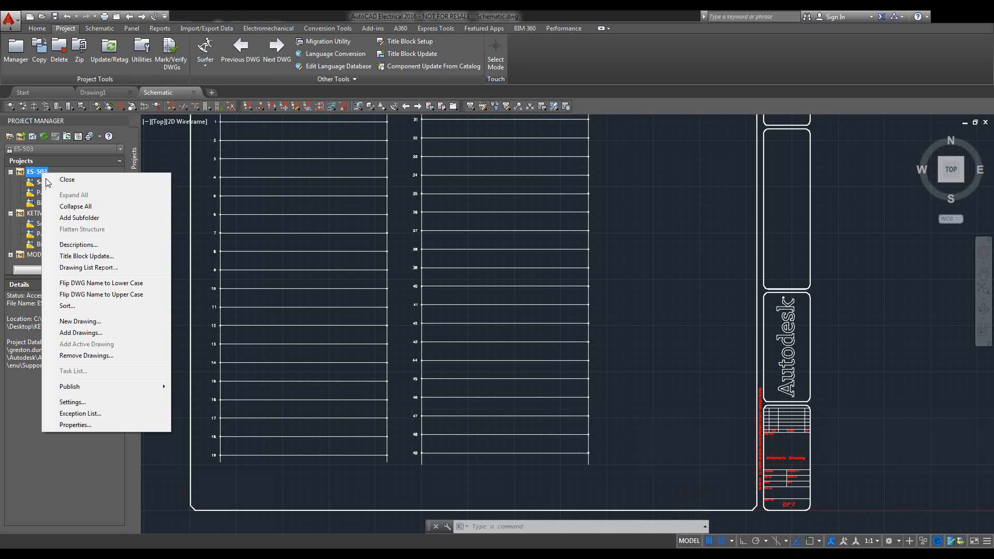
{"action": "left_click", "coordinate": [72, 425]}
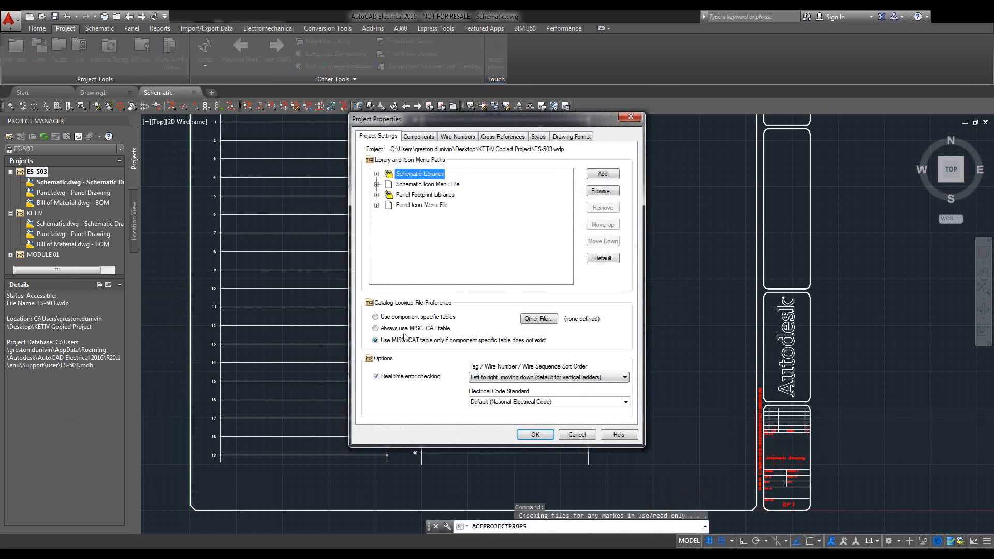
{"action": "left_click", "coordinate": [567, 136]}
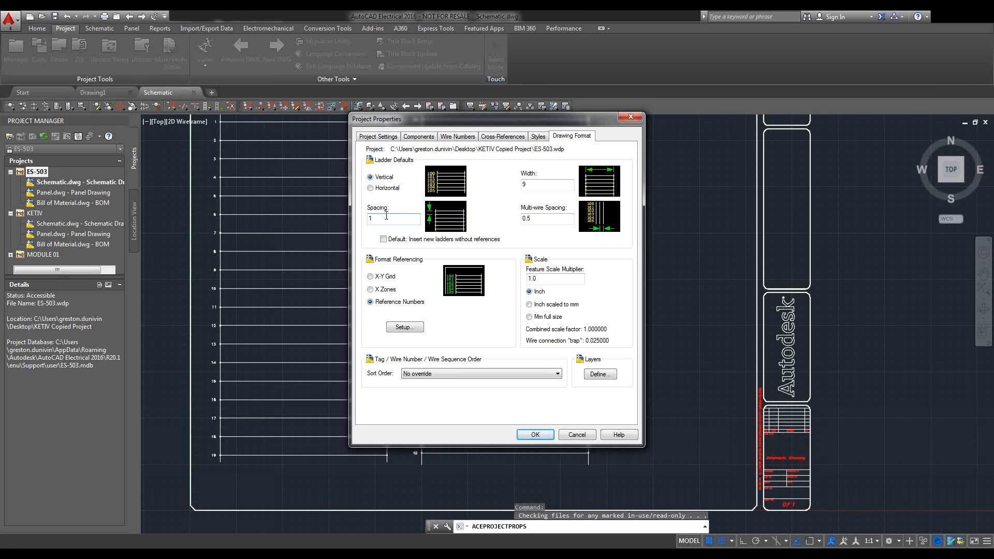
{"action": "left_click", "coordinate": [526, 437]}
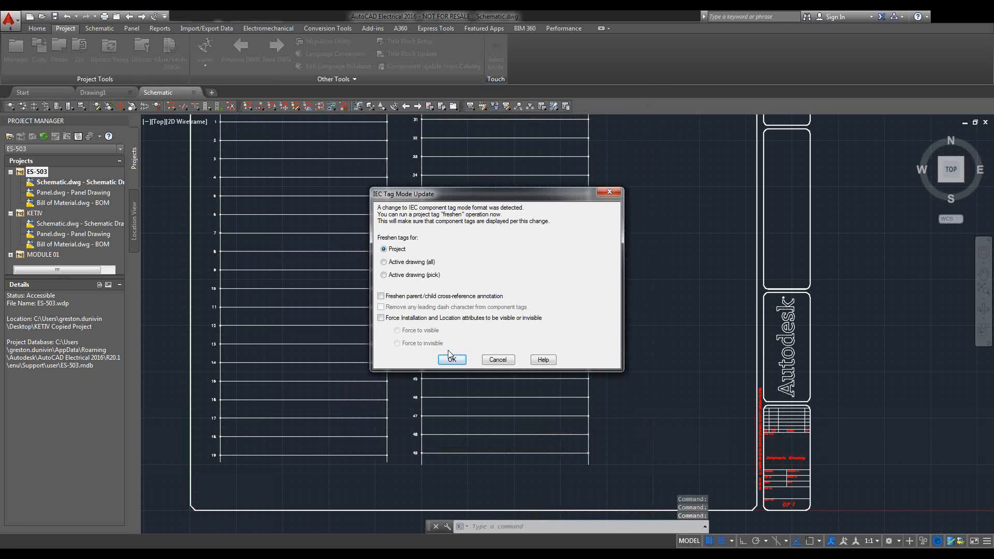
{"action": "left_click", "coordinate": [460, 362]}
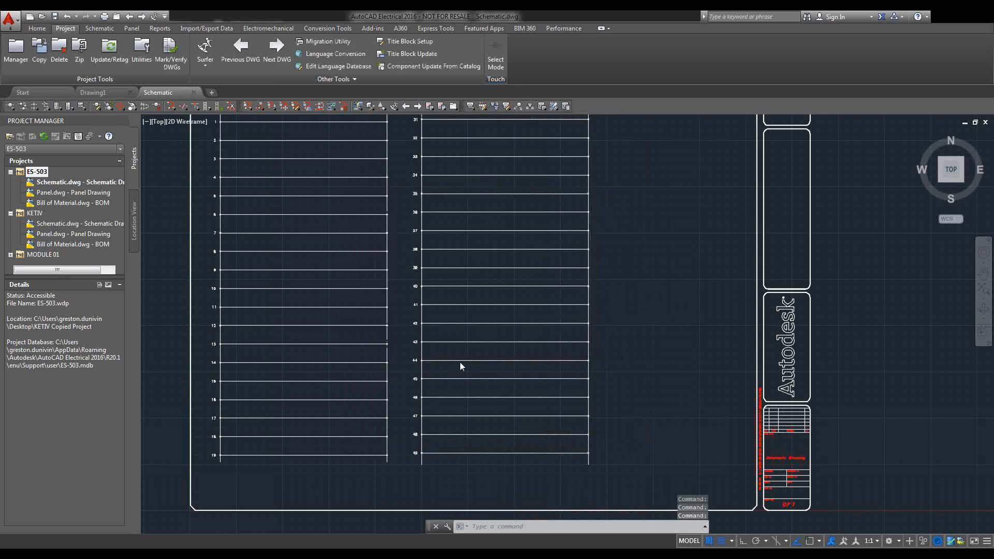
{"action": "left_click", "coordinate": [494, 377]}
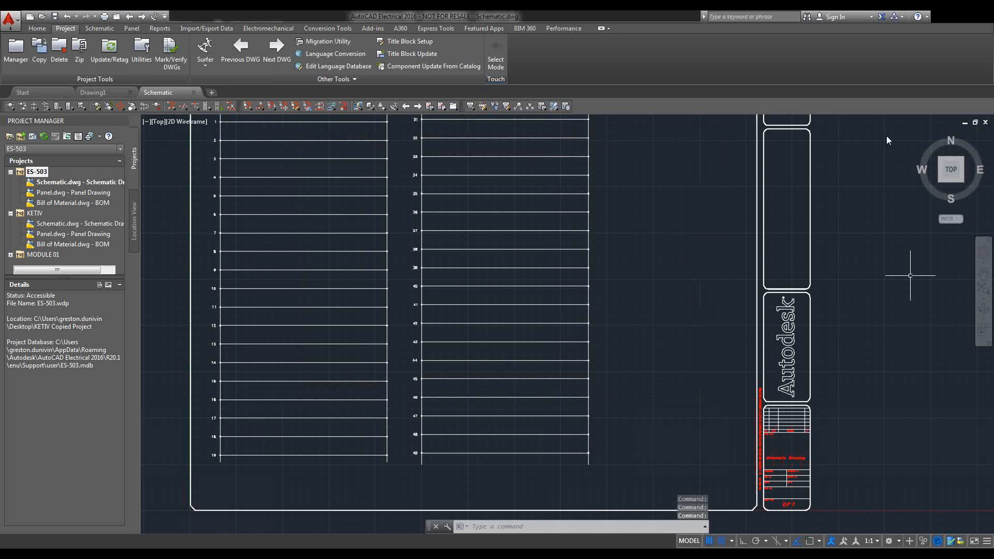